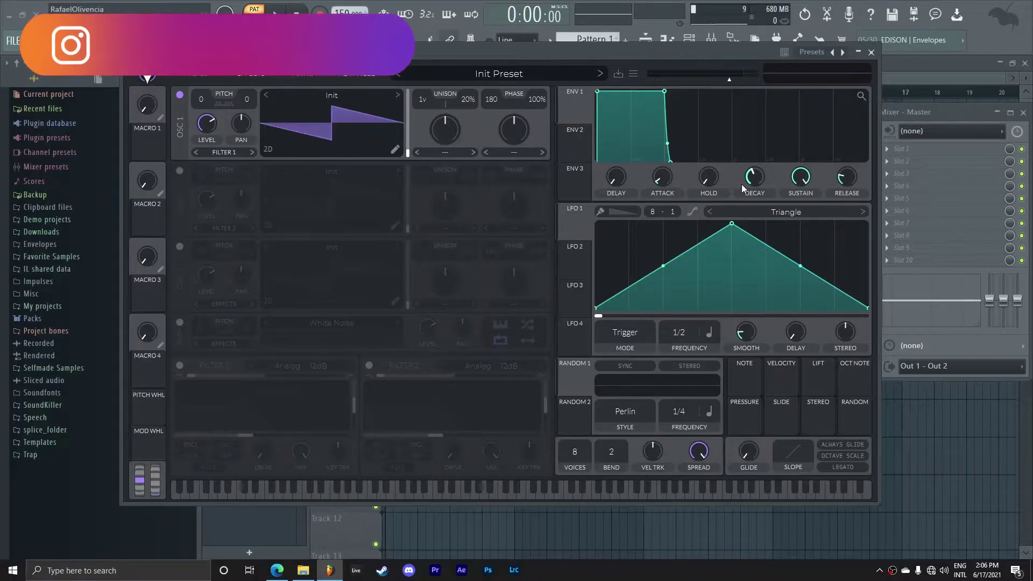
- Load the Factory Classic Fade wavetable into oscillator 1
{"action": "left_click_drag", "start_coordinate": [353, 45], "coordinate": [379, 66]}
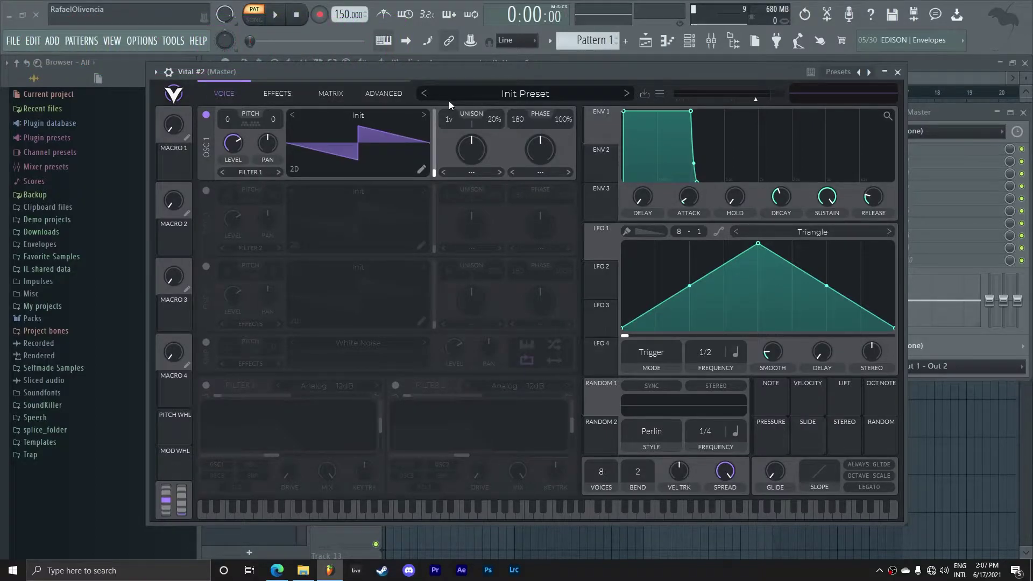
{"action": "left_click", "coordinate": [358, 115]}
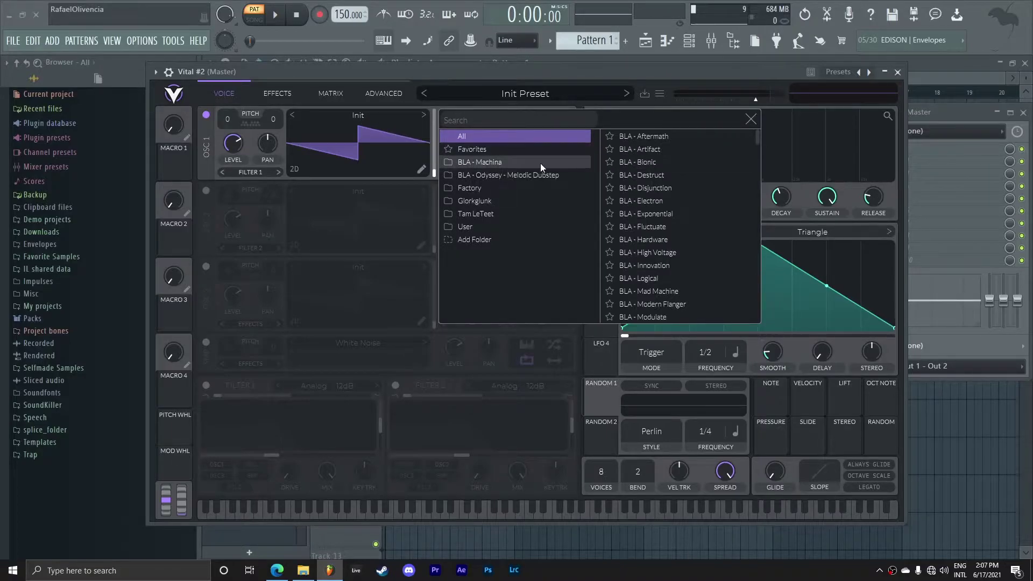
{"action": "left_click", "coordinate": [485, 191]}
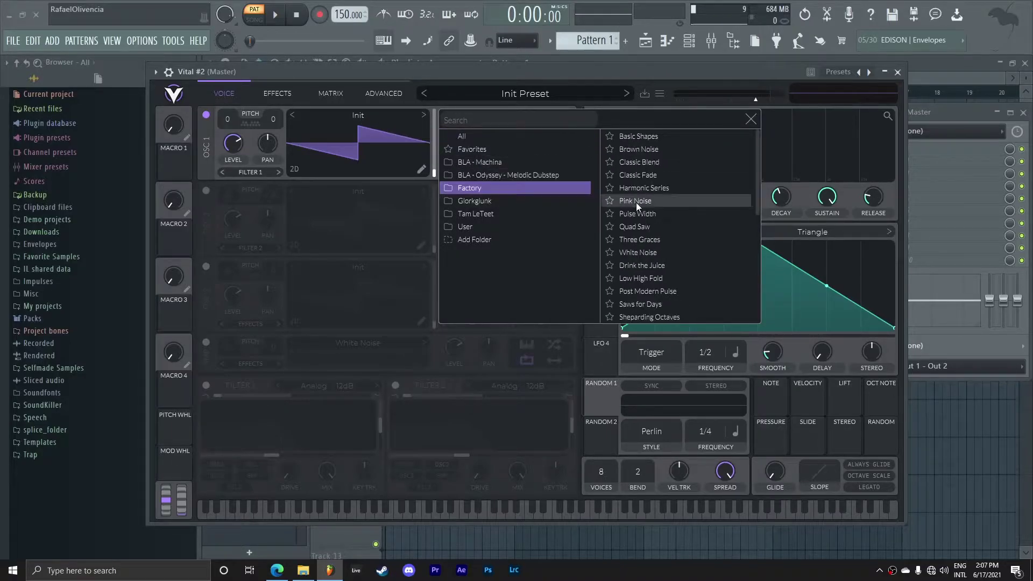
{"action": "left_click", "coordinate": [680, 175]}
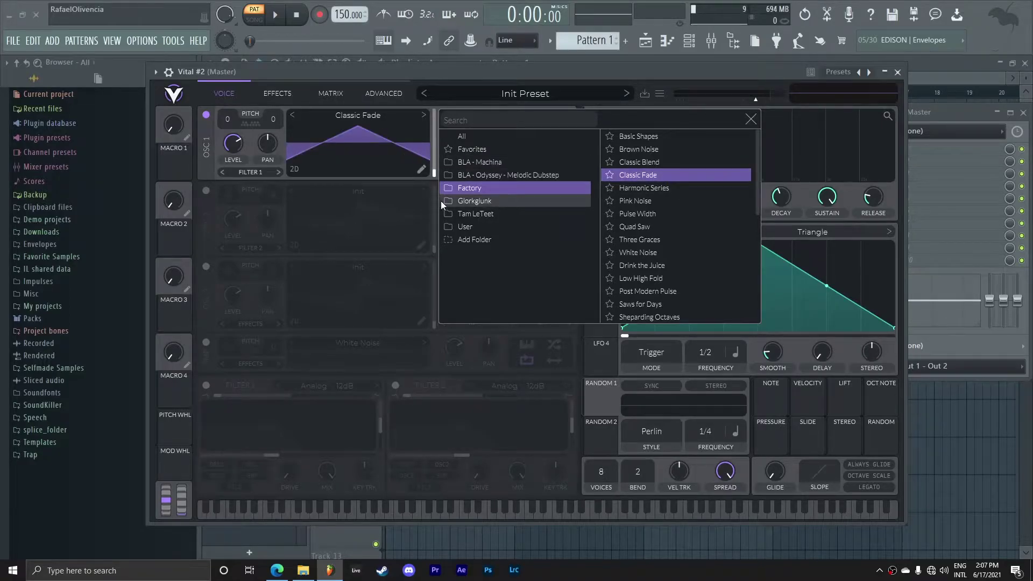
{"action": "left_click", "coordinate": [341, 191]}
- Enable oscillator 2 and load Classic Fade into it as well
{"action": "left_click", "coordinate": [207, 191]}
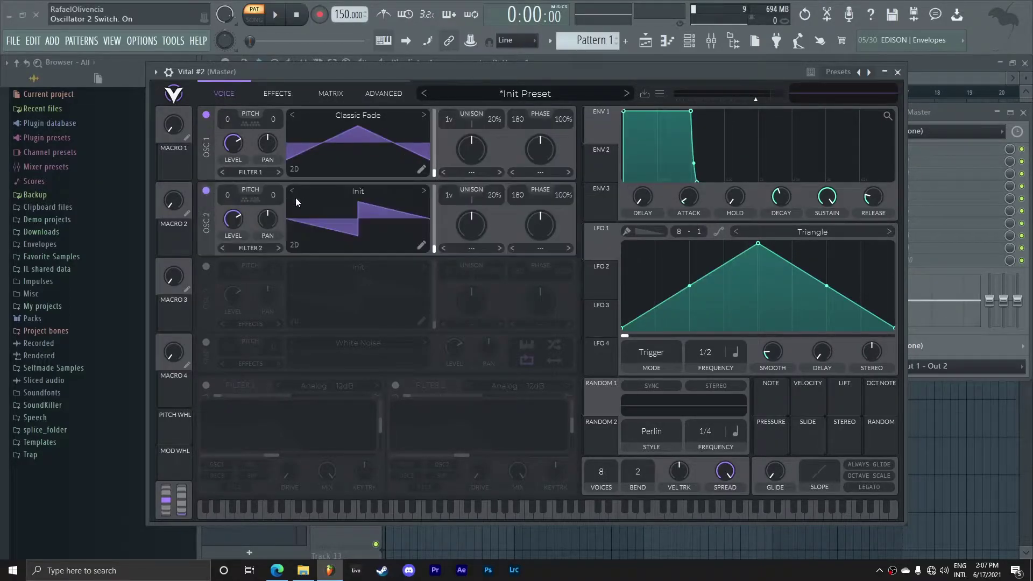
{"action": "left_click", "coordinate": [347, 194]}
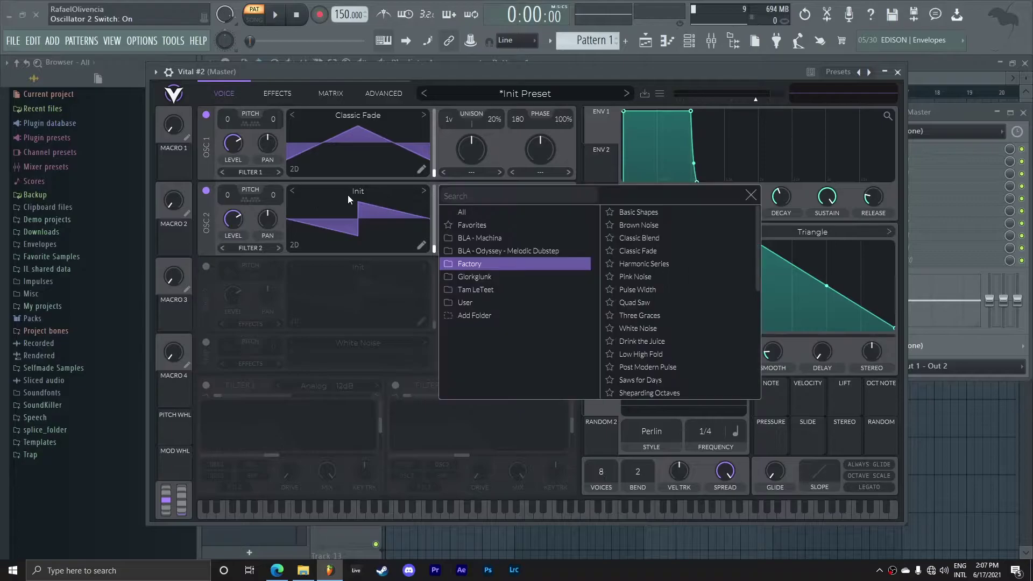
{"action": "left_click", "coordinate": [657, 256]}
{"action": "left_click", "coordinate": [205, 268]}
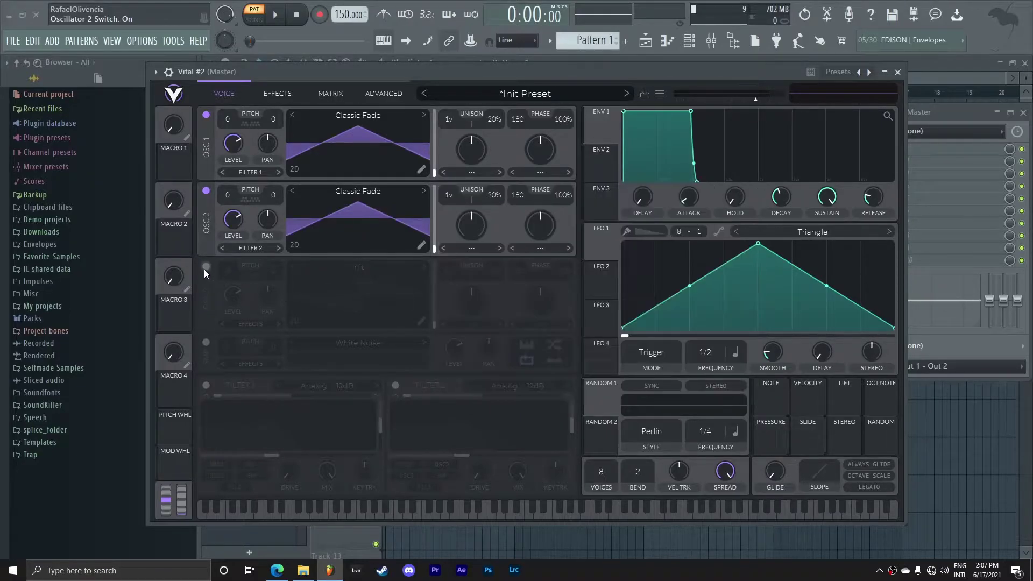
- Enable oscillator 3 and give it the Basic Shapes wavetable
{"action": "left_click", "coordinate": [205, 267]}
{"action": "left_click", "coordinate": [334, 267]}
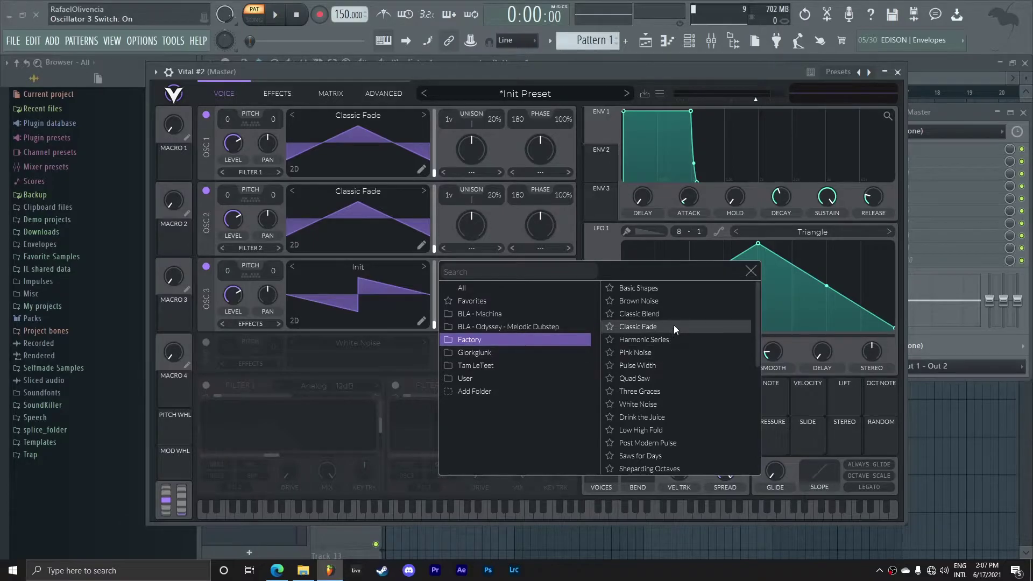
{"action": "left_click", "coordinate": [666, 292]}
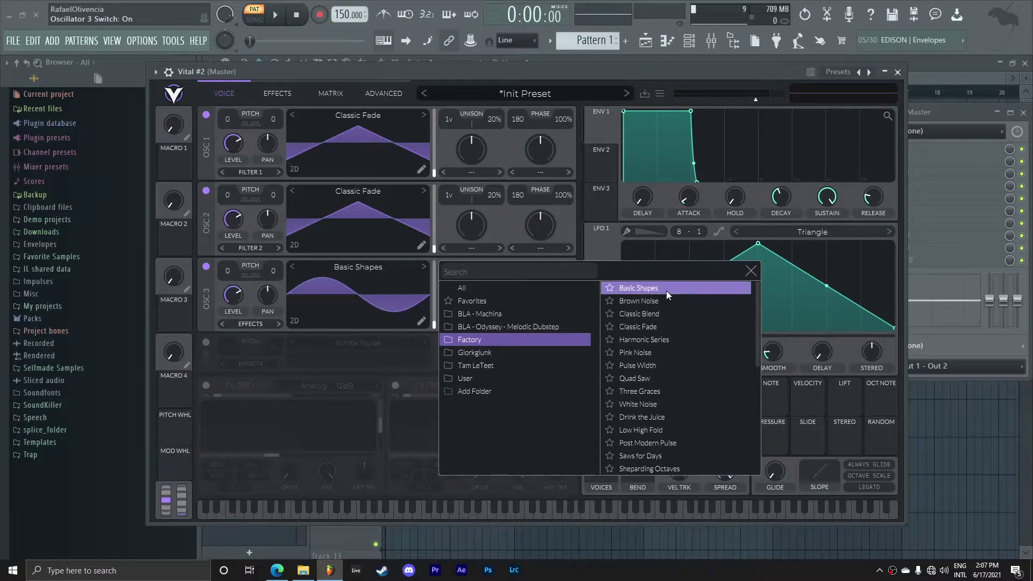
{"action": "left_click", "coordinate": [751, 270]}
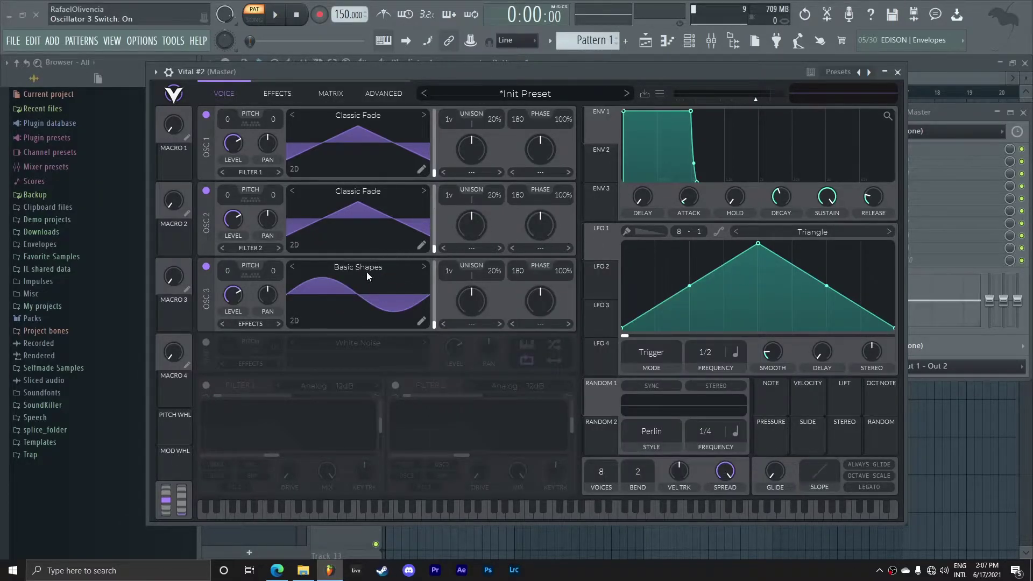
- Route oscillator 3 to Direct Out and oscillator 2 into Filter 1
{"action": "left_click", "coordinate": [263, 324]}
{"action": "left_click", "coordinate": [272, 386]}
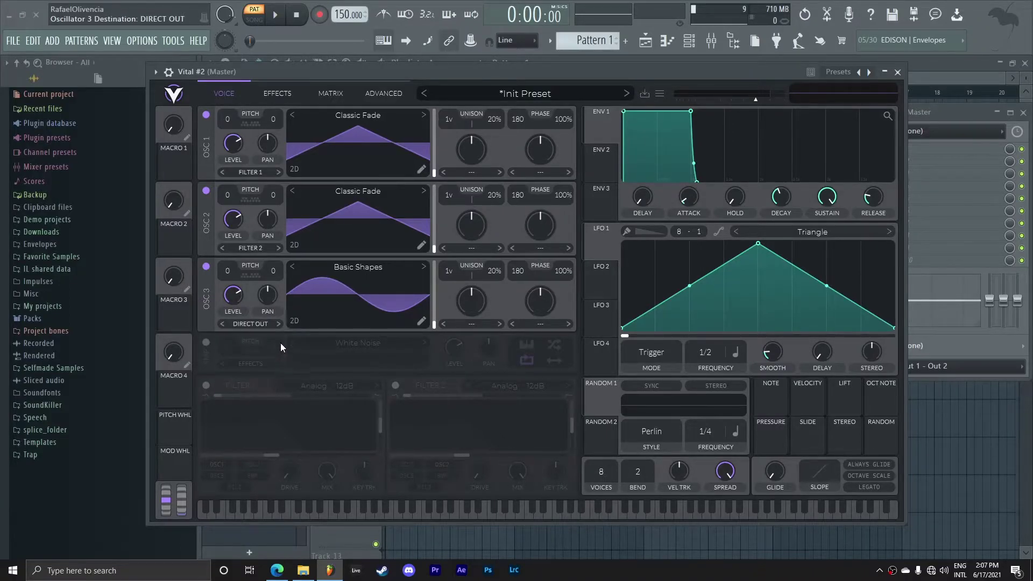
{"action": "left_click", "coordinate": [257, 250]}
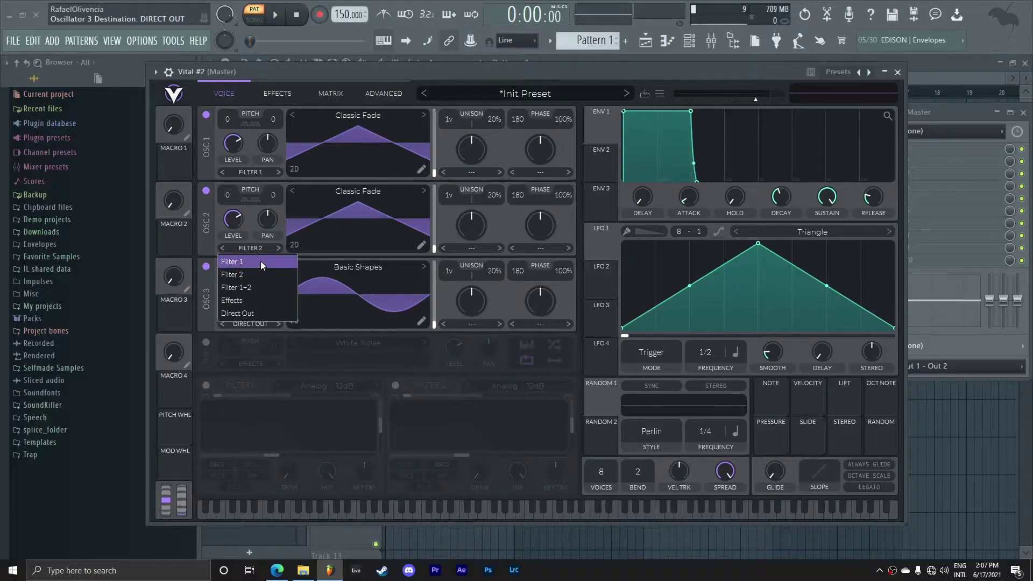
{"action": "left_click", "coordinate": [260, 262]}
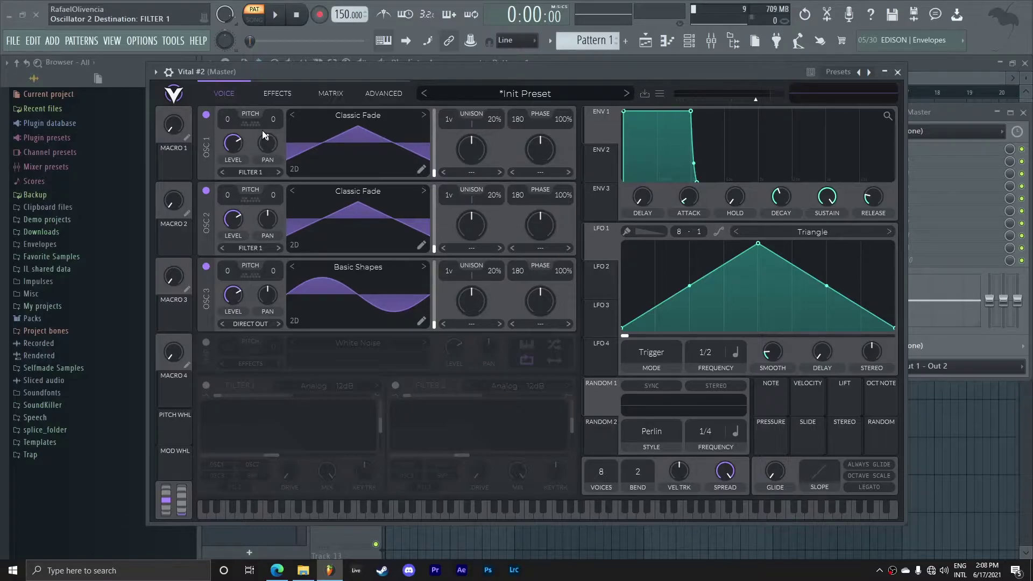
- Transpose oscillators 1 and 2 to -24 and move their wave frames to 95.29 and 82.21
{"action": "left_click_drag", "start_coordinate": [228, 116], "coordinate": [210, 233]}
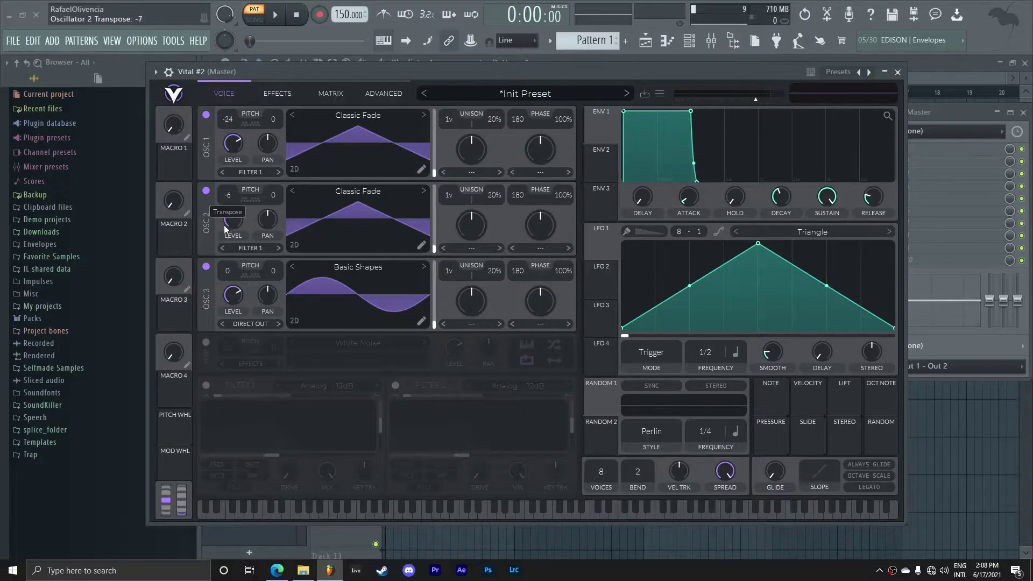
{"action": "left_click_drag", "start_coordinate": [221, 279], "coordinate": [212, 312]}
{"action": "left_click_drag", "start_coordinate": [435, 170], "coordinate": [437, 147]}
{"action": "left_click_drag", "start_coordinate": [434, 246], "coordinate": [435, 218]}
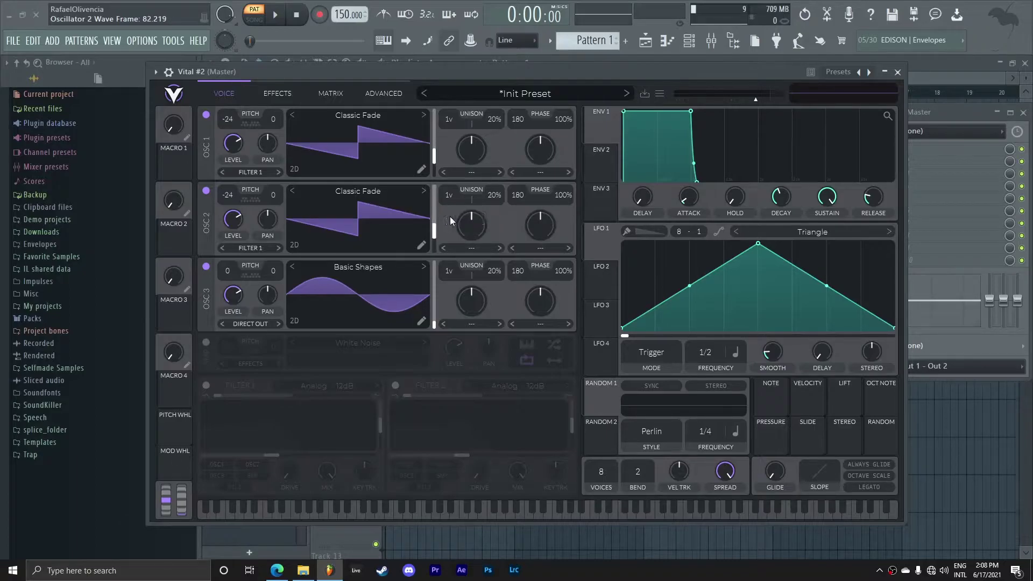
- Set oscillator 1's warp to FM from Osc 2 and turn oscillator 2's level to zero
{"action": "left_click", "coordinate": [544, 172]}
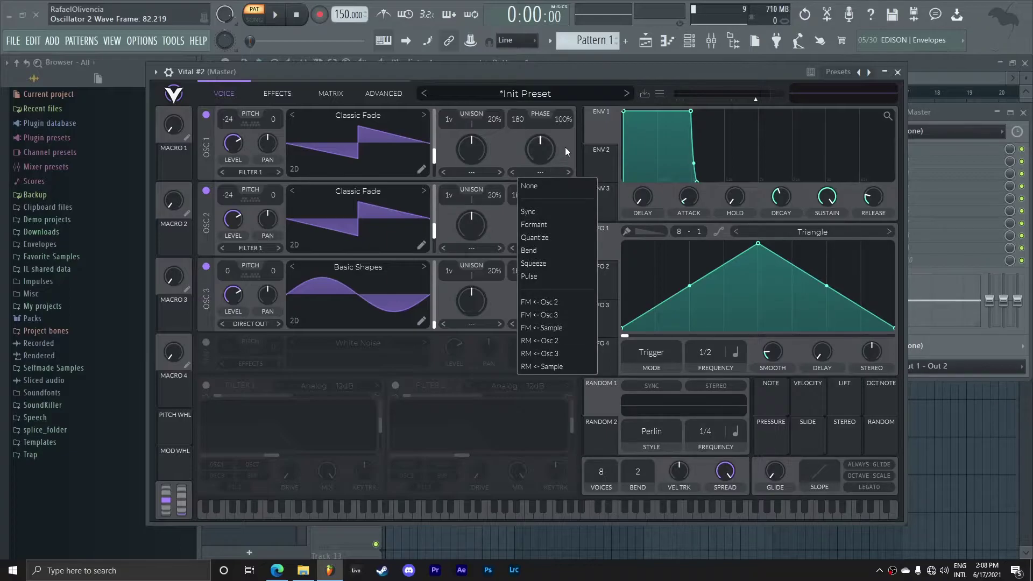
{"action": "left_click", "coordinate": [565, 147]}
{"action": "left_click", "coordinate": [547, 172]}
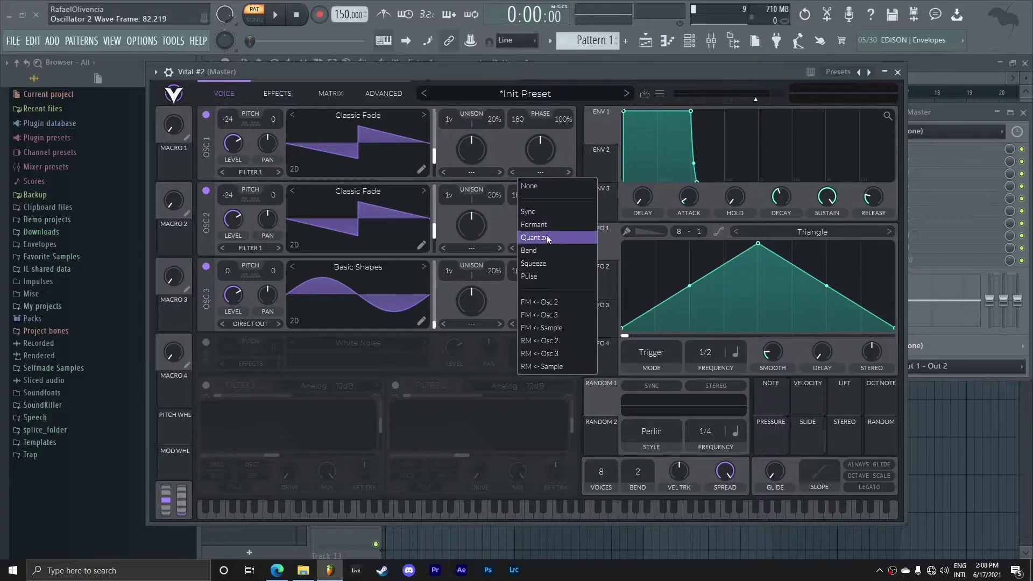
{"action": "left_click", "coordinate": [566, 302]}
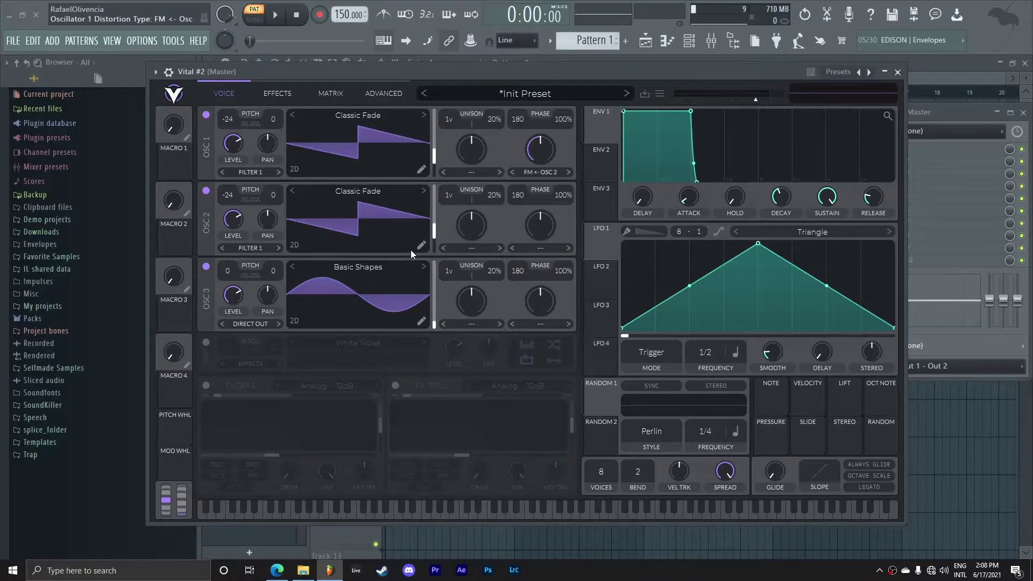
{"action": "left_click_drag", "start_coordinate": [233, 219], "coordinate": [236, 330]}
- Modulate oscillator 1's FM amount with LFO 1 at 1/4 rate, and transpose oscillator 3 to -24
{"action": "left_click_drag", "start_coordinate": [544, 149], "coordinate": [540, 223]}
{"action": "left_click_drag", "start_coordinate": [540, 183], "coordinate": [540, 183]}
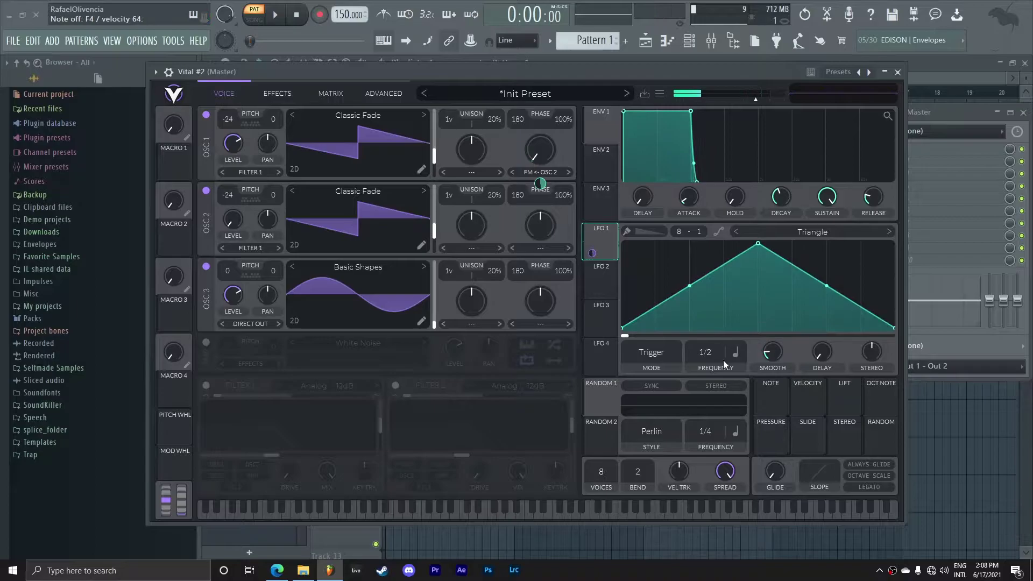
{"action": "key", "text": "f"}
{"action": "left_click_drag", "start_coordinate": [714, 353], "coordinate": [713, 338]}
{"action": "key", "text": "f"}
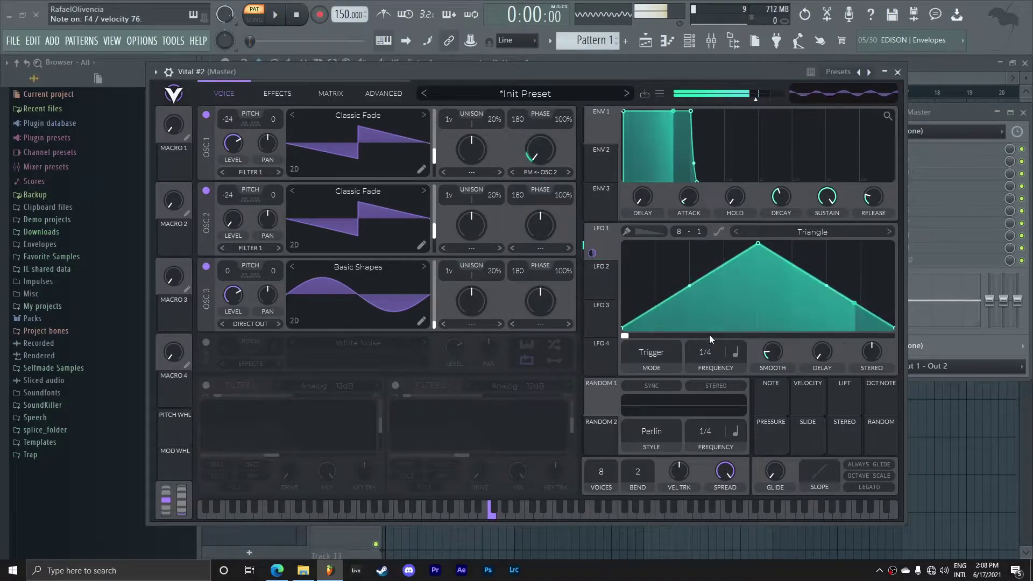
{"action": "left_click_drag", "start_coordinate": [230, 270], "coordinate": [208, 380]}
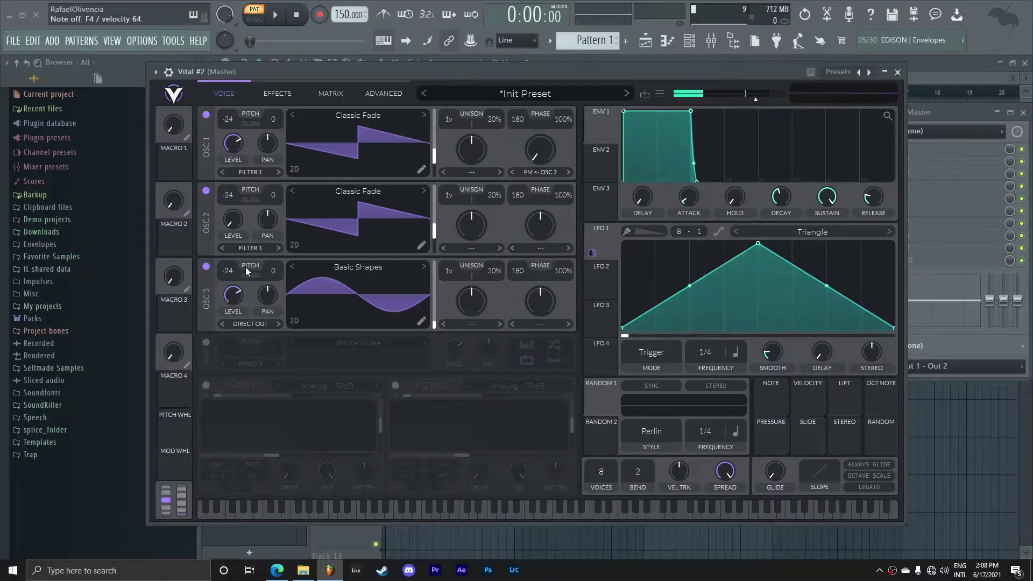
- Reset oscillator 2's transpose to 0 and raise LFO 1's FM-amount modulation to about 0.61
{"action": "double_click", "coordinate": [228, 196]}
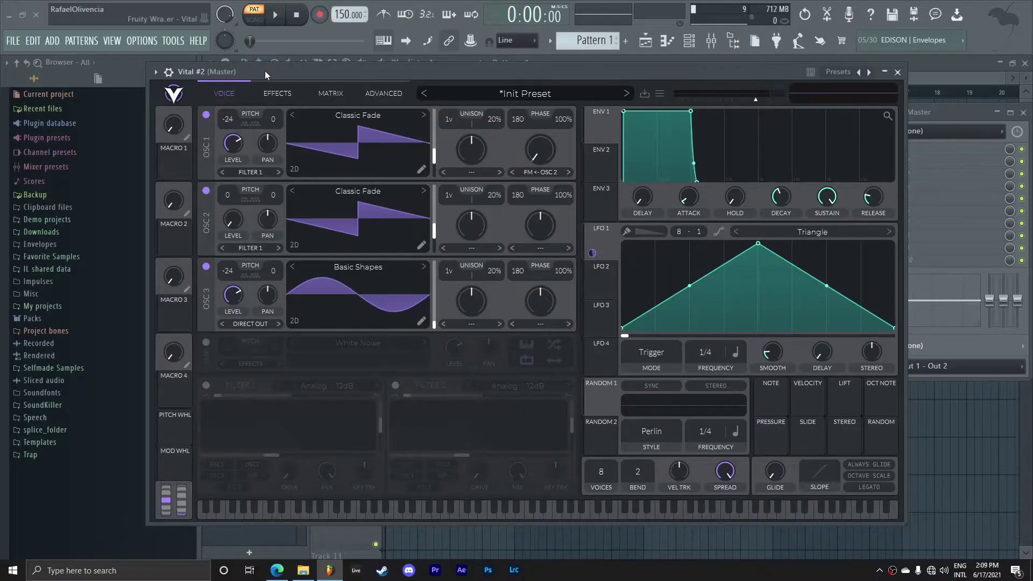
{"action": "left_click_drag", "start_coordinate": [265, 70], "coordinate": [266, 65]}
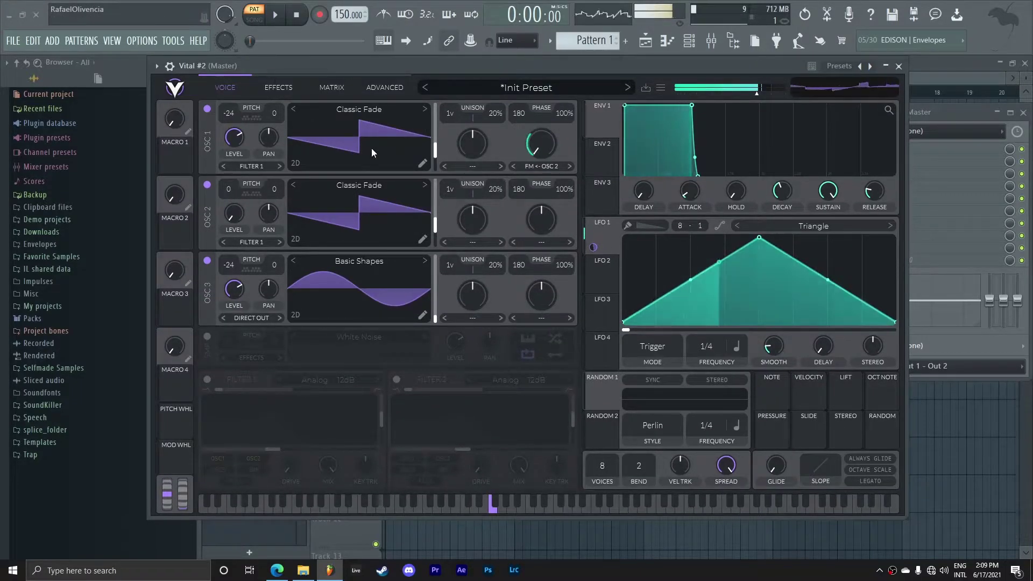
{"action": "left_click", "coordinate": [605, 228]}
{"action": "scroll", "coordinate": [542, 178], "scroll_direction": "up", "scroll_amount": 3}
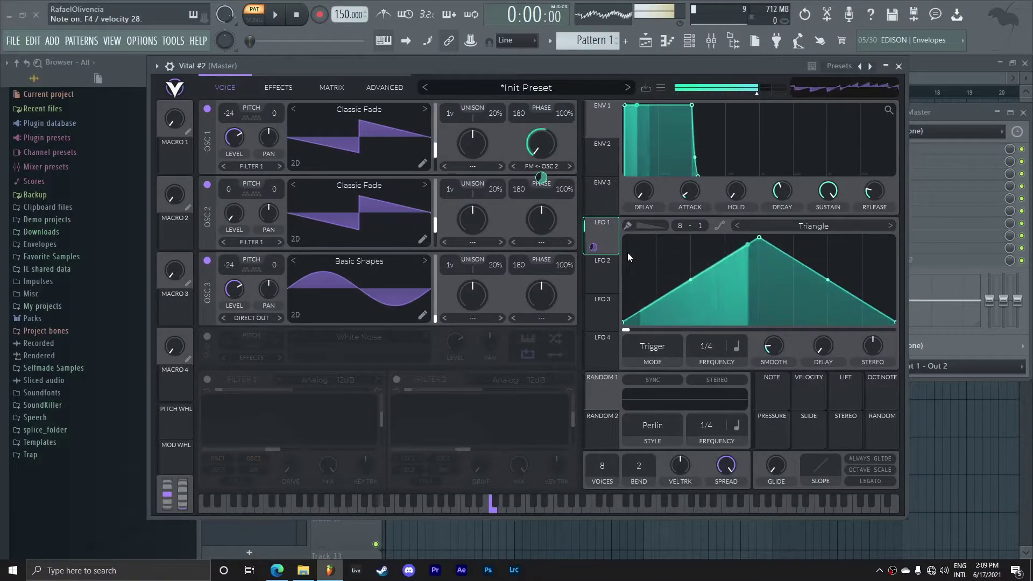
- Enable Filter 1 as a 24dB high-pass with a lowered cutoff
{"action": "left_click", "coordinate": [212, 381]}
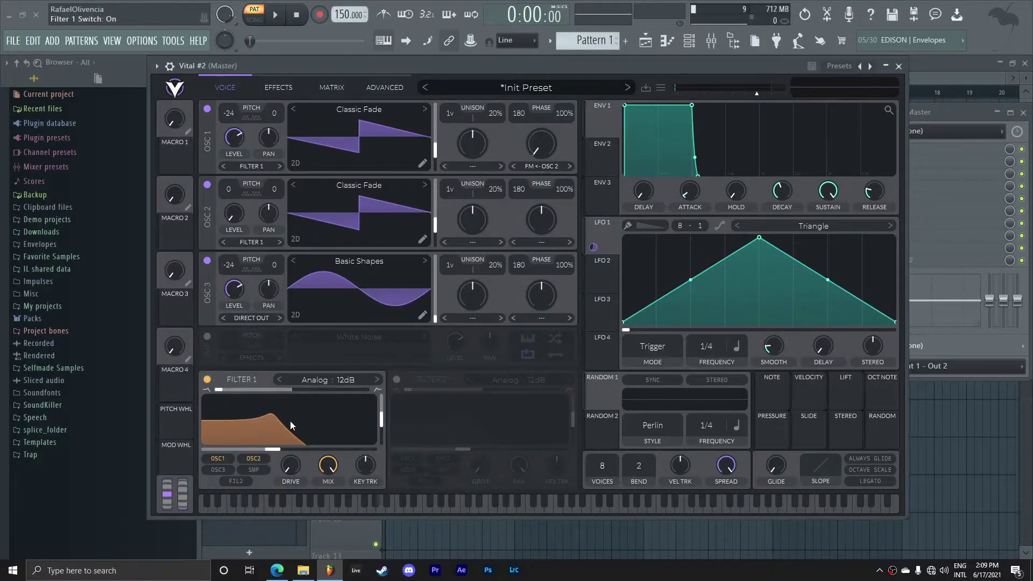
{"action": "left_click_drag", "start_coordinate": [221, 390], "coordinate": [412, 395]}
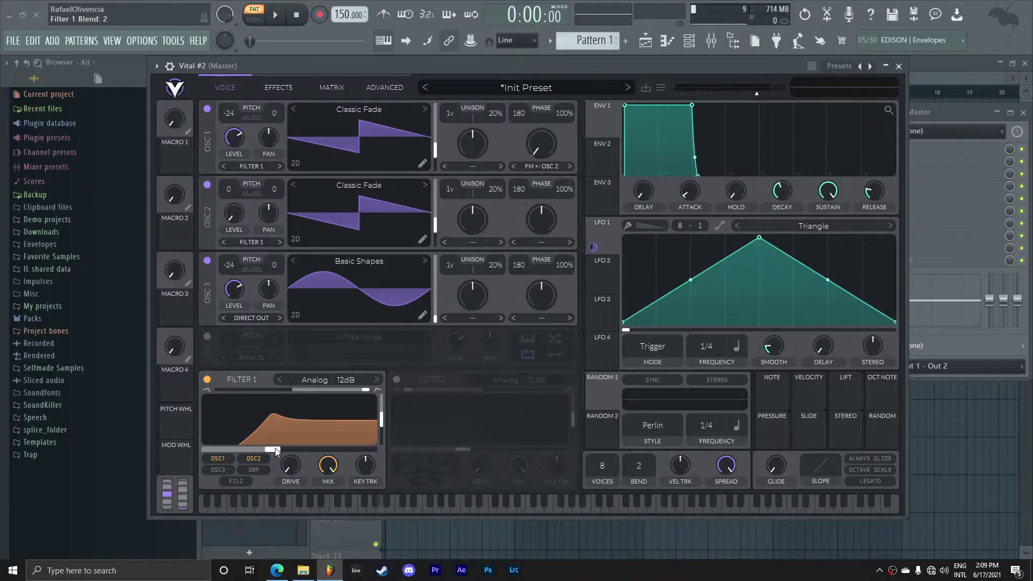
{"action": "left_click_drag", "start_coordinate": [273, 454], "coordinate": [271, 447]}
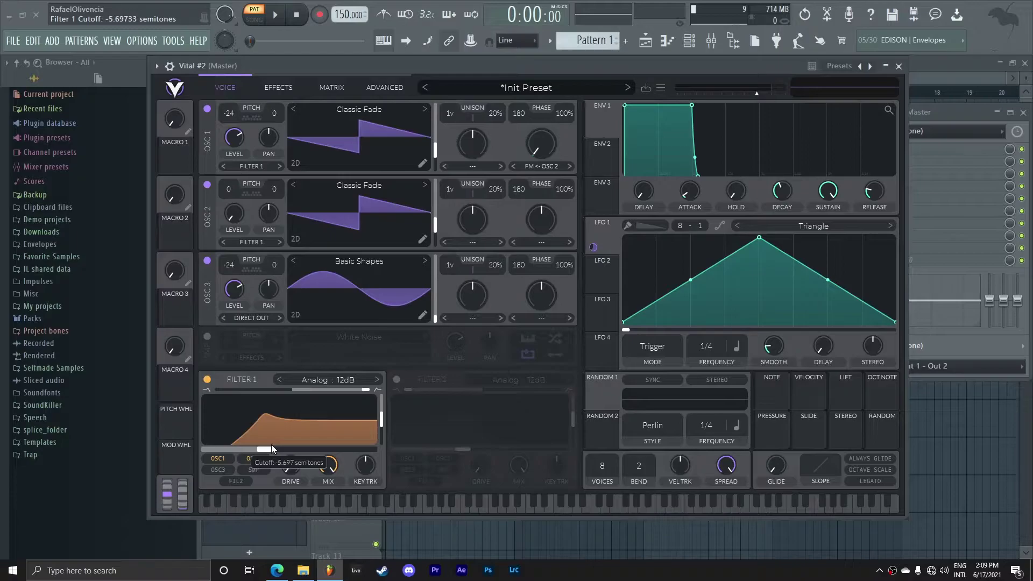
{"action": "left_click", "coordinate": [377, 380]}
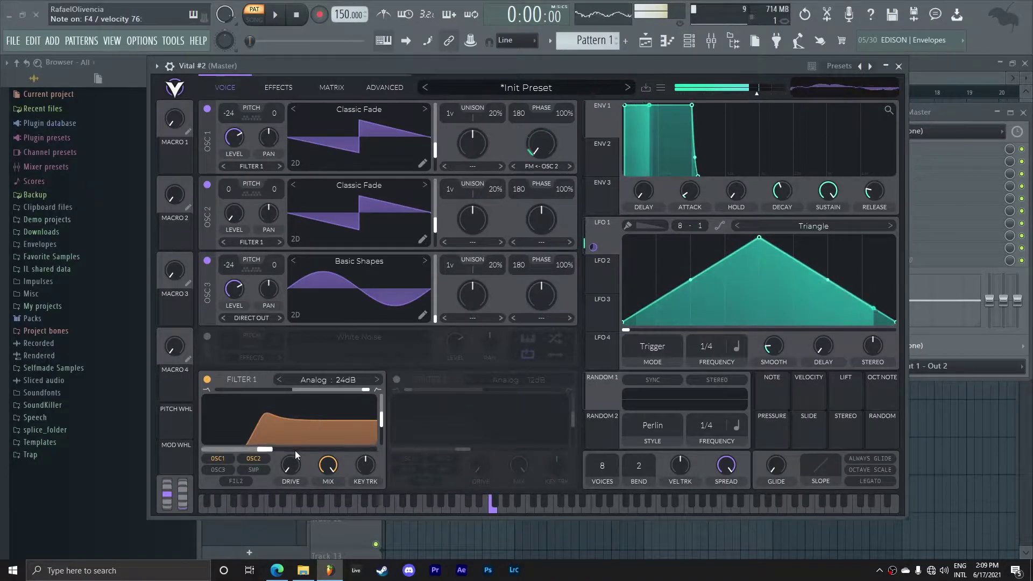
{"action": "left_click_drag", "start_coordinate": [295, 450], "coordinate": [230, 449]}
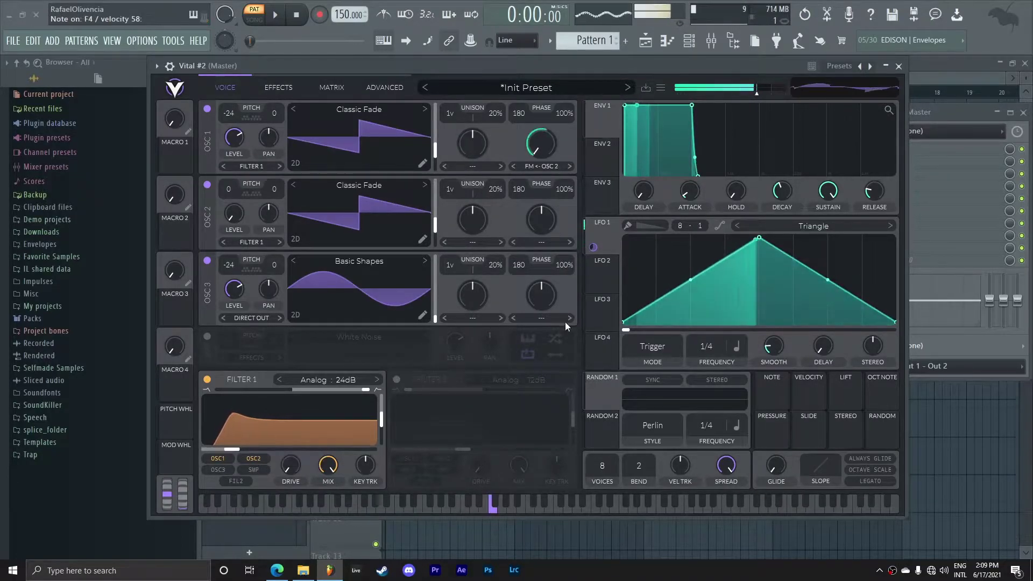
- Remove a trial LFO 1 filter modulation and pull LFO 2's peak to the start
{"action": "left_click_drag", "start_coordinate": [593, 247], "coordinate": [254, 432]}
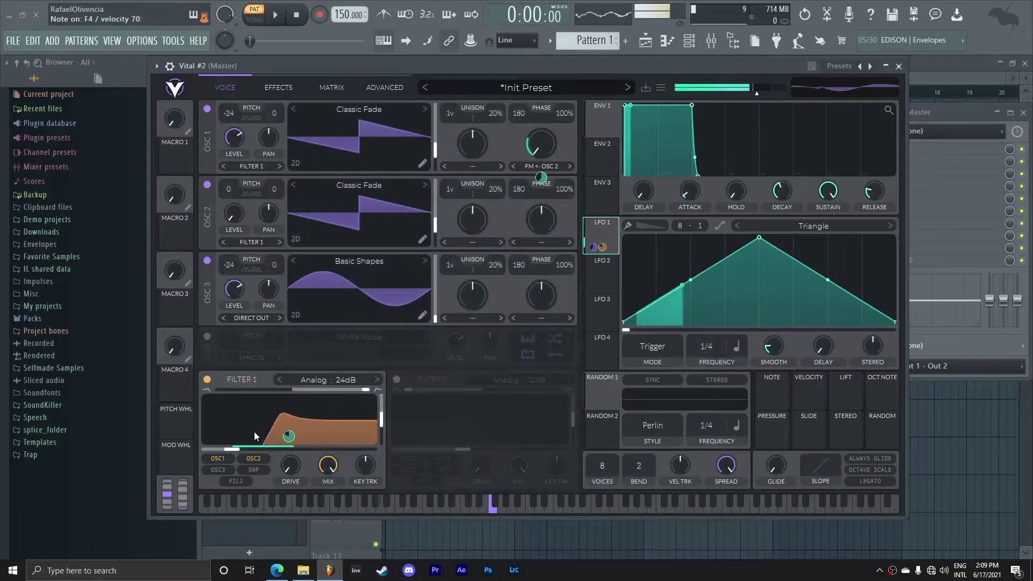
{"action": "right_click", "coordinate": [289, 437]}
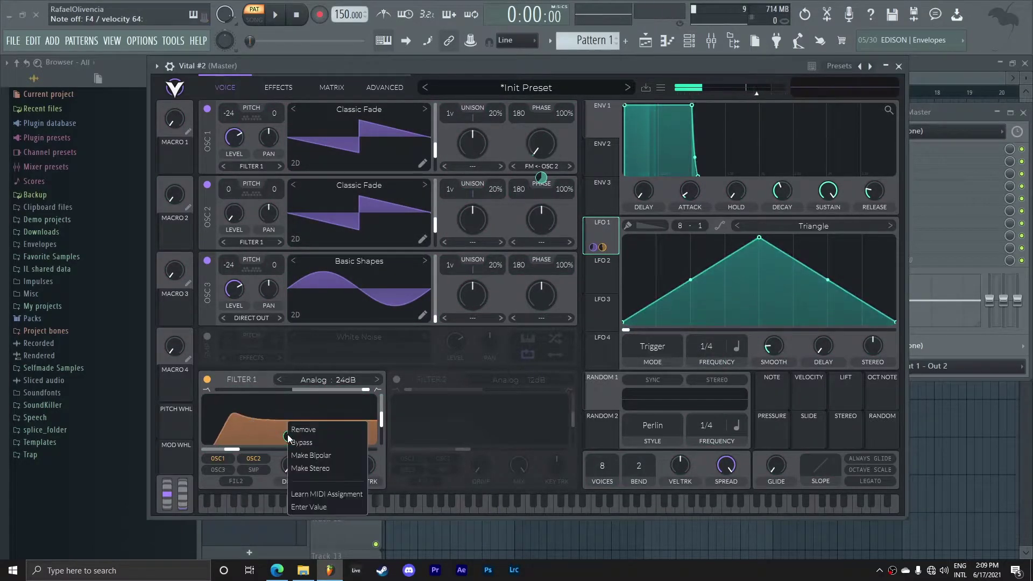
{"action": "left_click", "coordinate": [304, 434]}
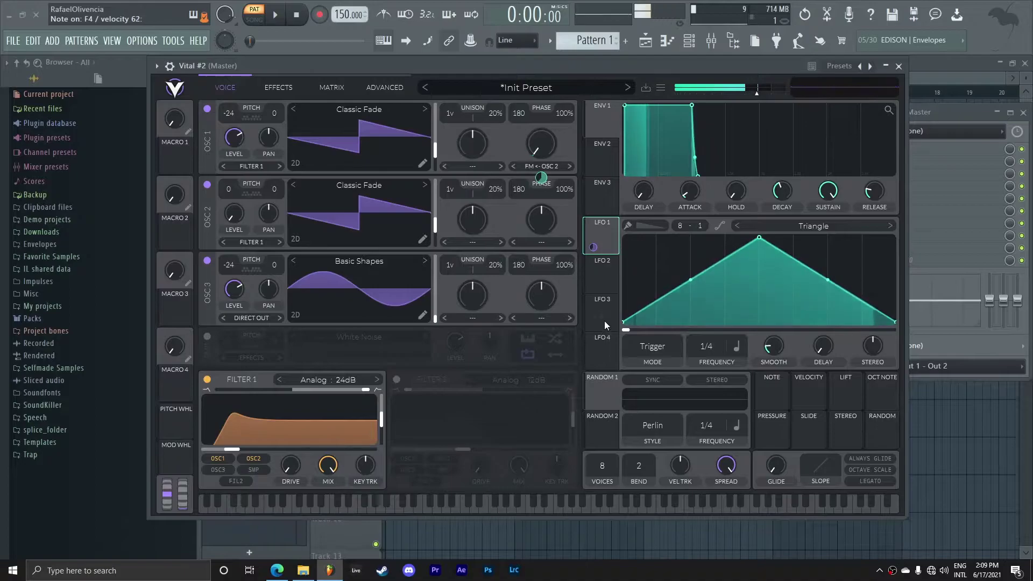
{"action": "left_click", "coordinate": [609, 269]}
{"action": "left_click_drag", "start_coordinate": [762, 249], "coordinate": [620, 232]}
- Bend LFO 2 into a concave decay and set both LFO 1 and LFO 2 to Envelope mode
{"action": "left_click_drag", "start_coordinate": [758, 281], "coordinate": [754, 309]}
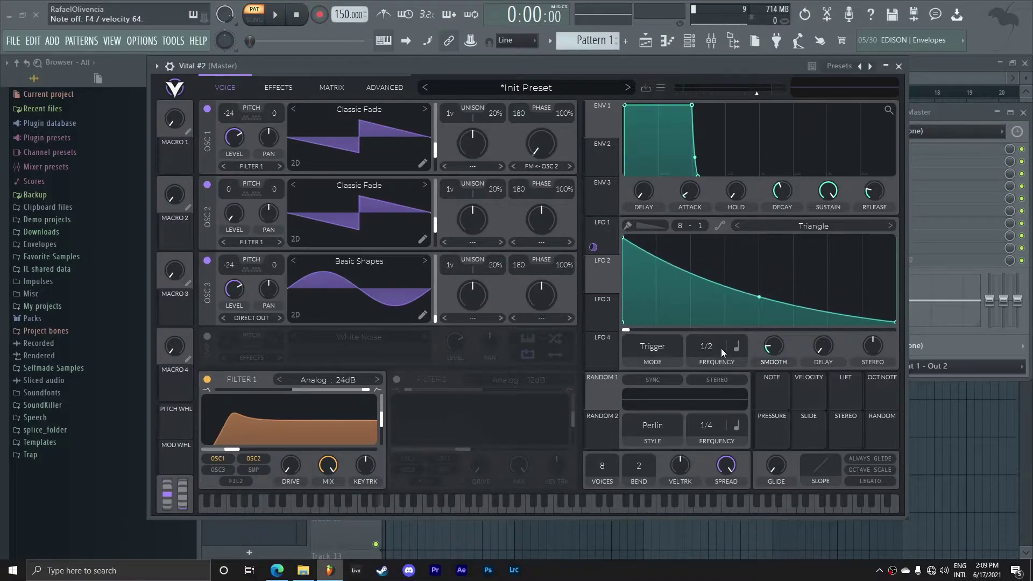
{"action": "left_click", "coordinate": [657, 353]}
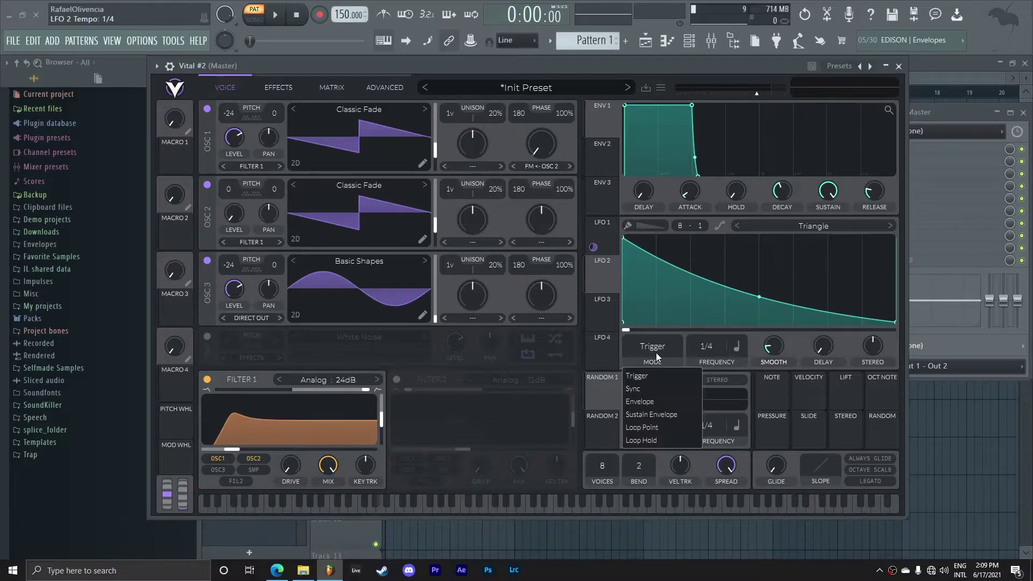
{"action": "left_click", "coordinate": [663, 398]}
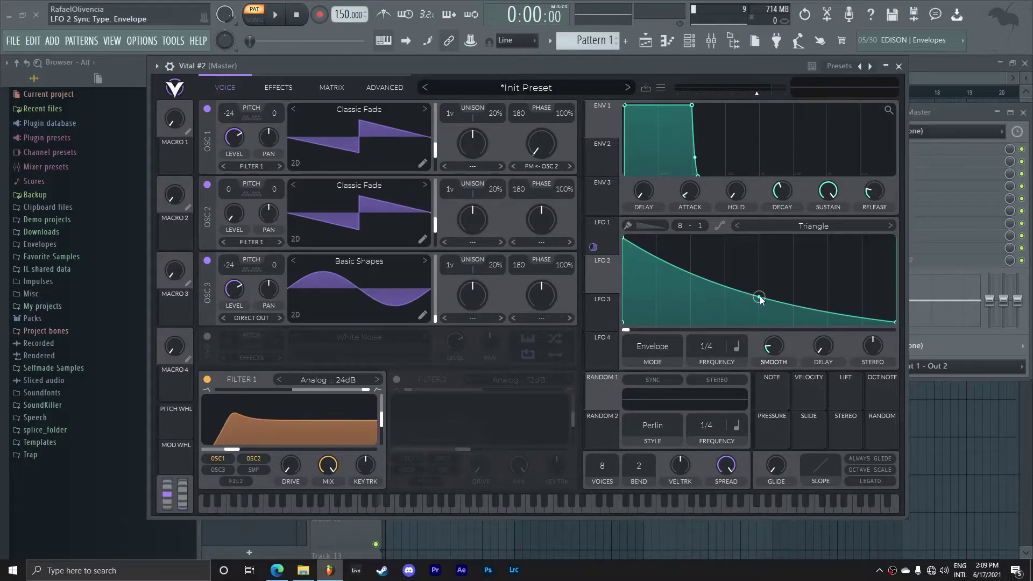
{"action": "left_click", "coordinate": [602, 235]}
{"action": "left_click", "coordinate": [666, 349]}
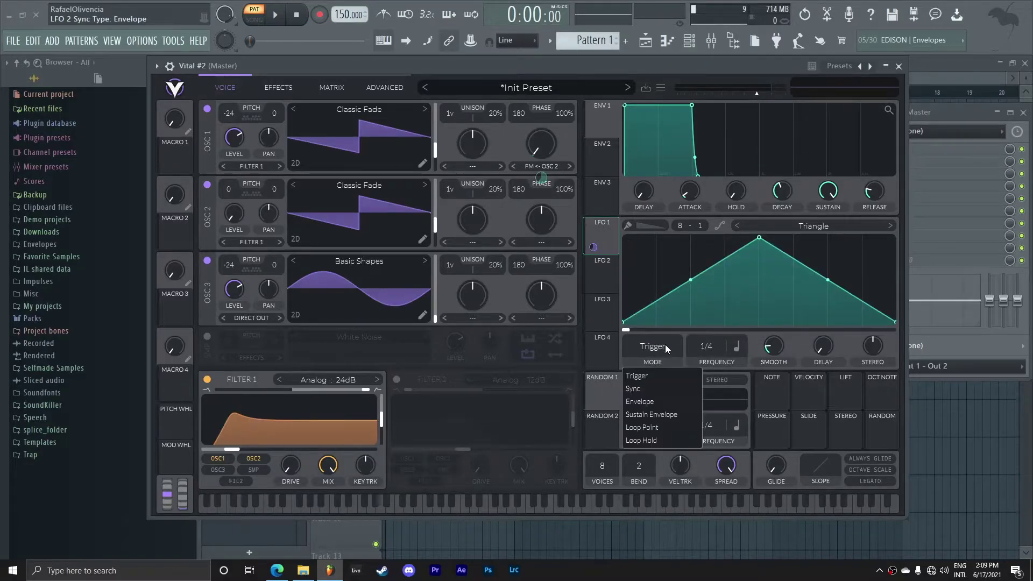
{"action": "left_click", "coordinate": [669, 401]}
{"action": "left_click", "coordinate": [607, 288]}
- Route LFO 2 to Filter 1 cutoff and LFO 1 to the OSC 1 and OSC 3 levels (0.65)
{"action": "left_click_drag", "start_coordinate": [609, 269], "coordinate": [289, 432]}
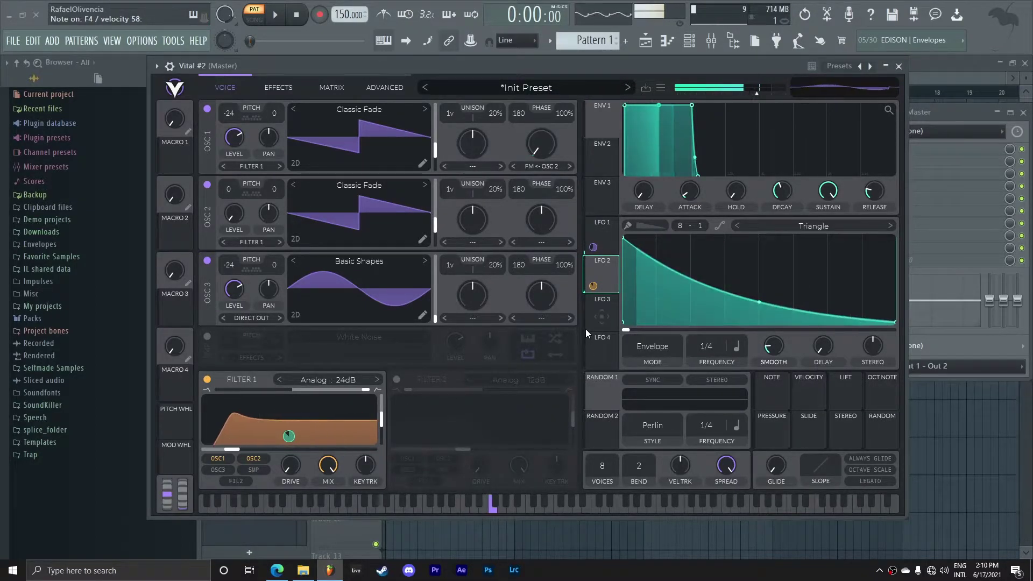
{"action": "left_click_drag", "start_coordinate": [235, 139], "coordinate": [229, 277]}
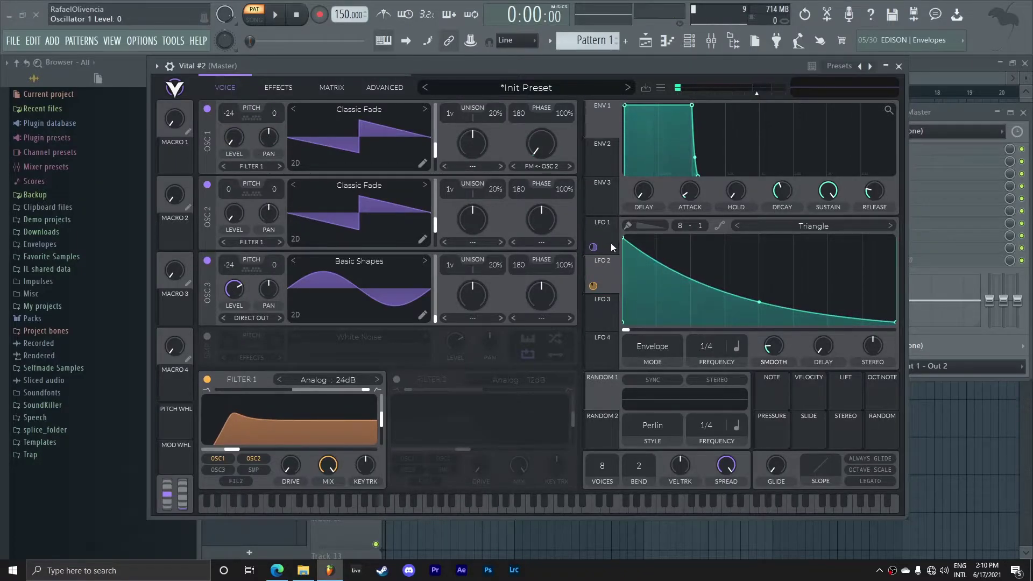
{"action": "left_click_drag", "start_coordinate": [613, 231], "coordinate": [237, 139]}
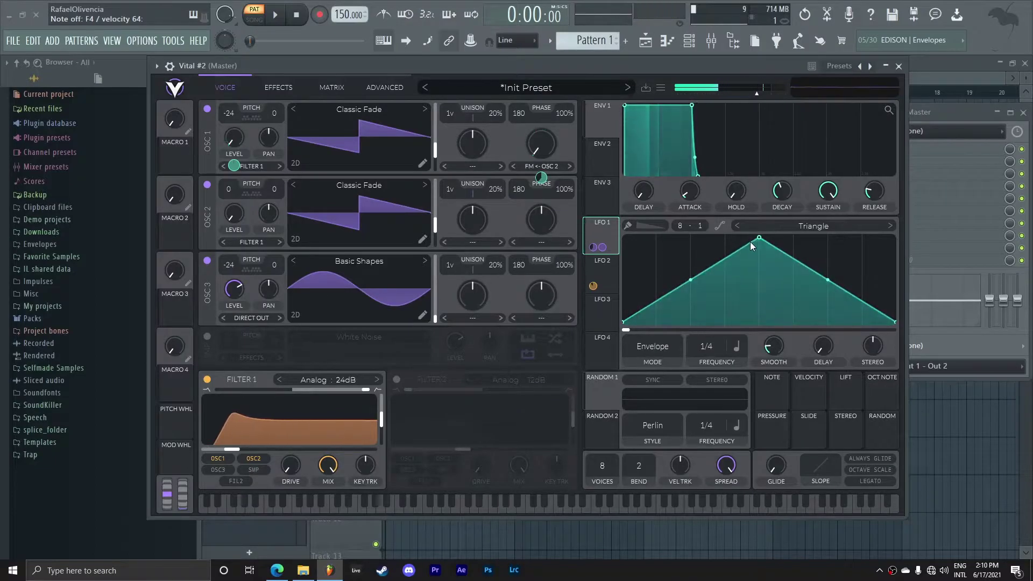
{"action": "left_click_drag", "start_coordinate": [751, 243], "coordinate": [726, 238]}
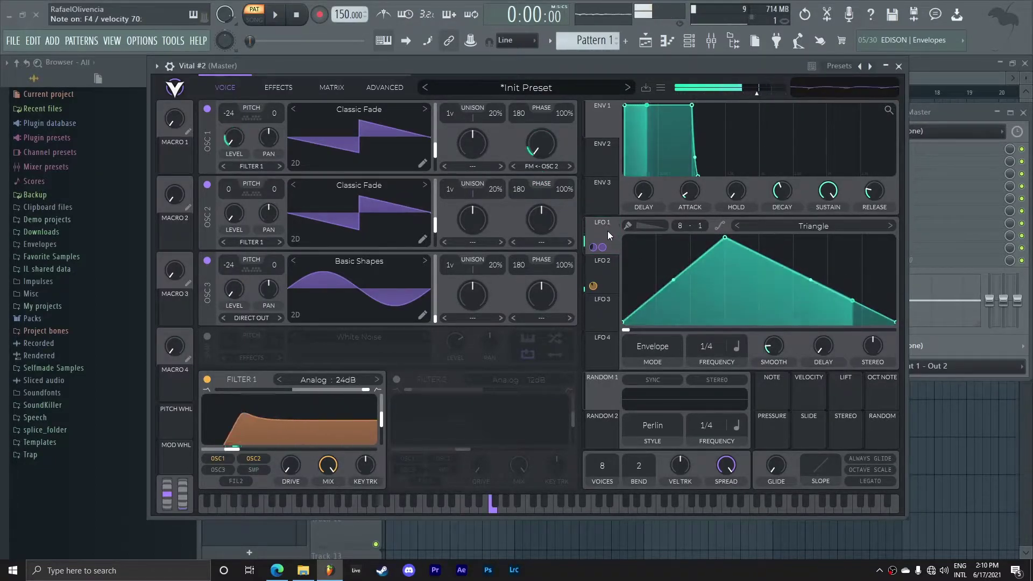
{"action": "left_click_drag", "start_coordinate": [608, 232], "coordinate": [234, 320]}
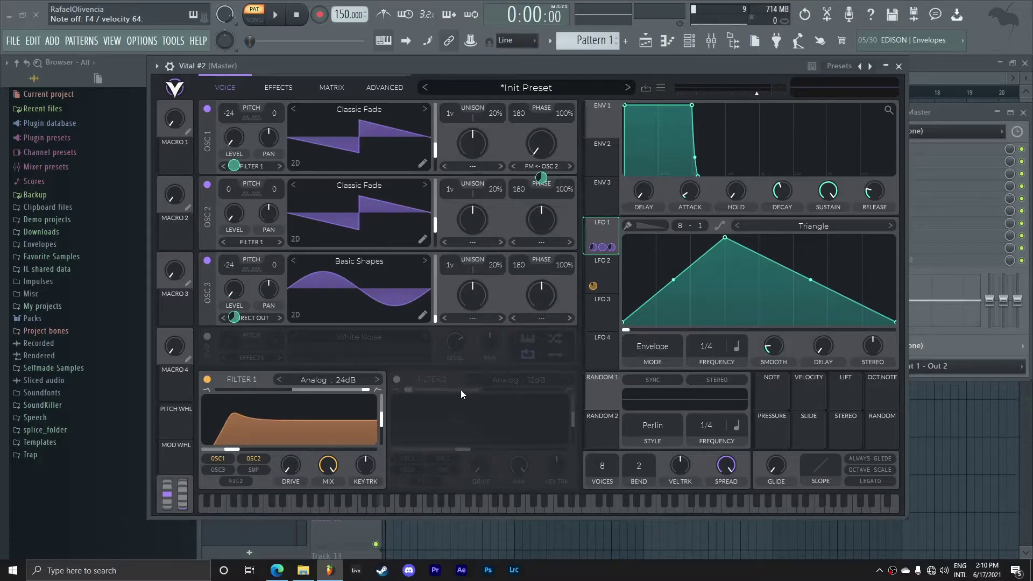
- Enable Filter 2 fed by Filter 1 as a Comb Band Spread Flange+ filter
{"action": "left_click", "coordinate": [397, 379]}
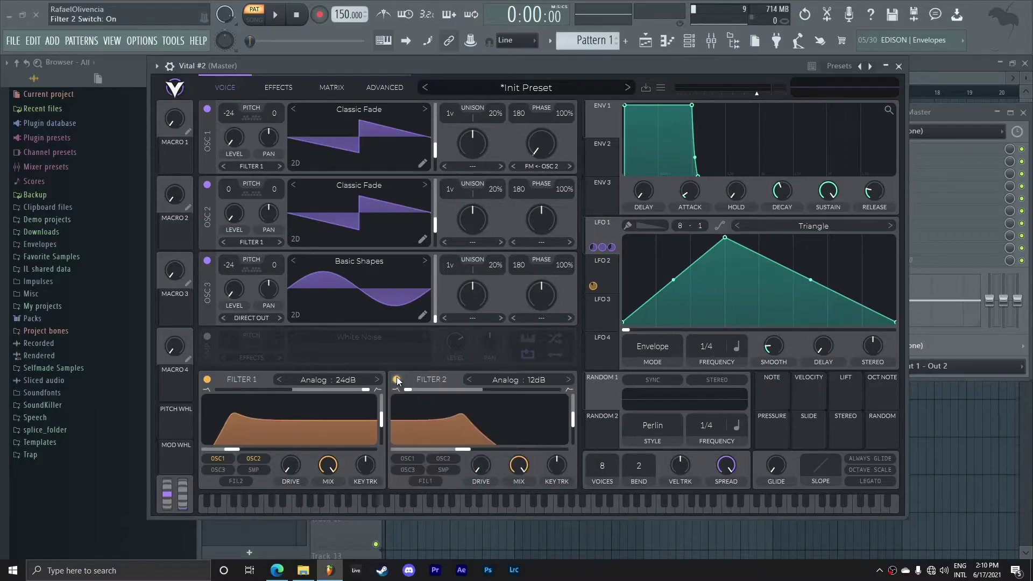
{"action": "left_click", "coordinate": [424, 479]}
{"action": "left_click", "coordinate": [508, 380]}
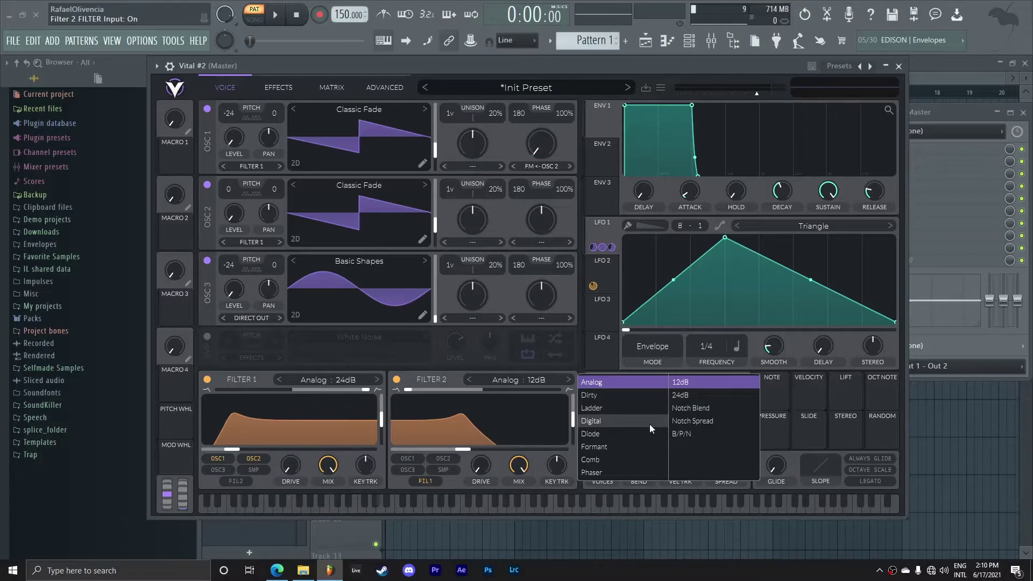
{"action": "left_click", "coordinate": [628, 461]}
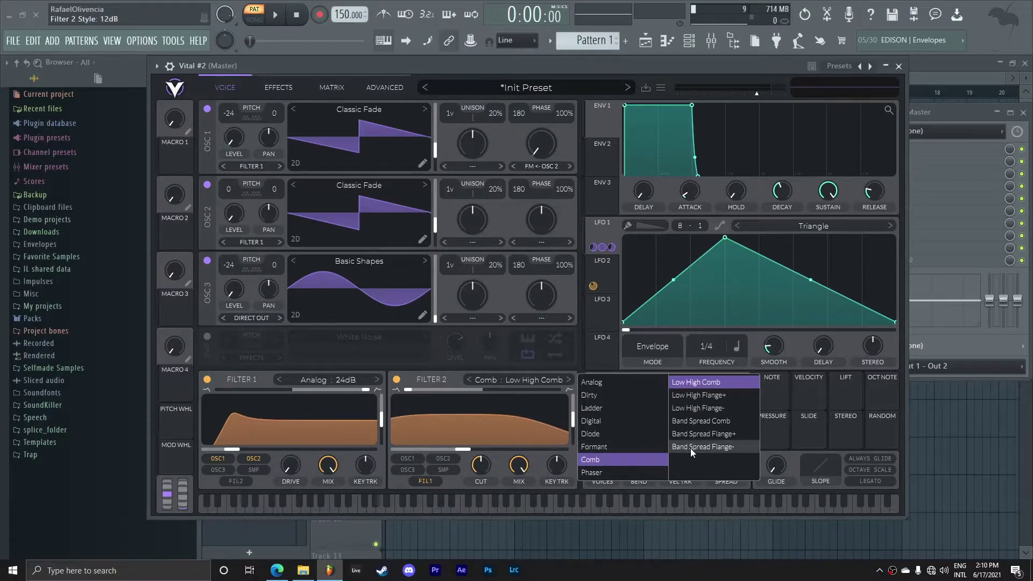
{"action": "left_click", "coordinate": [738, 432]}
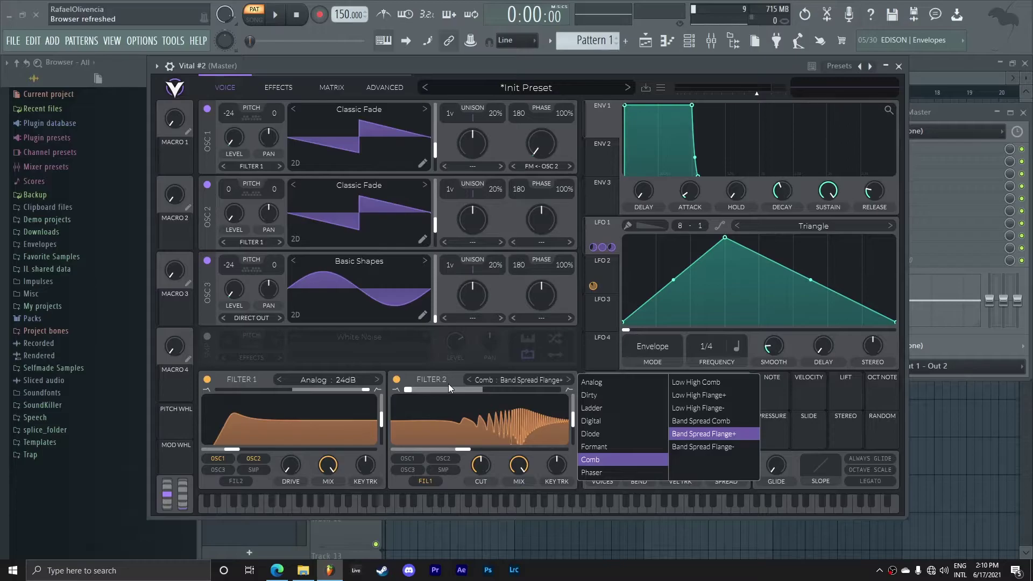
{"action": "key", "text": "q"}
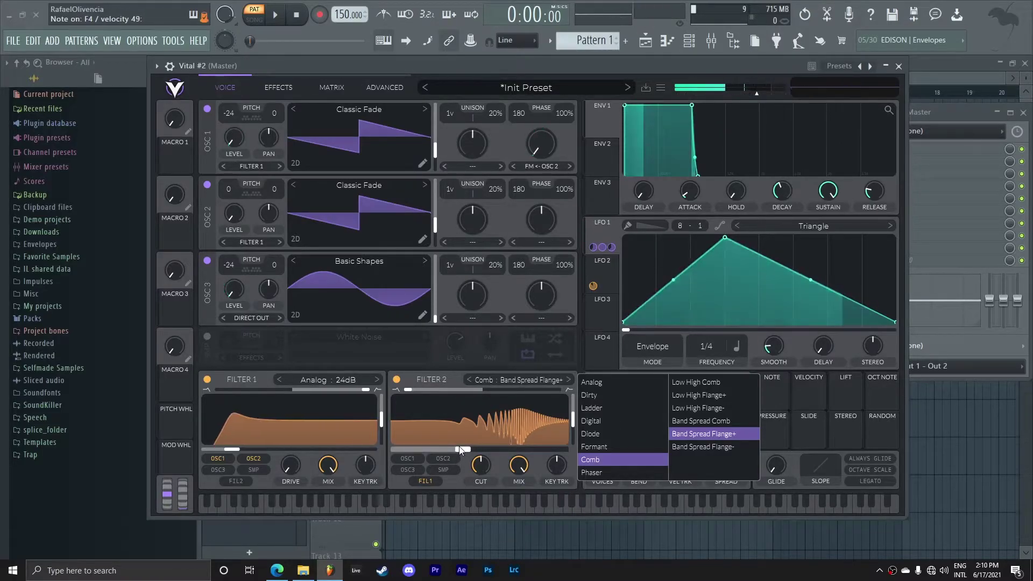
{"action": "left_click", "coordinate": [461, 453]}
- Tune Filter 2's cutoff, set key tracking to 20% and resonance to about 80%
{"action": "left_click_drag", "start_coordinate": [461, 453], "coordinate": [434, 450]}
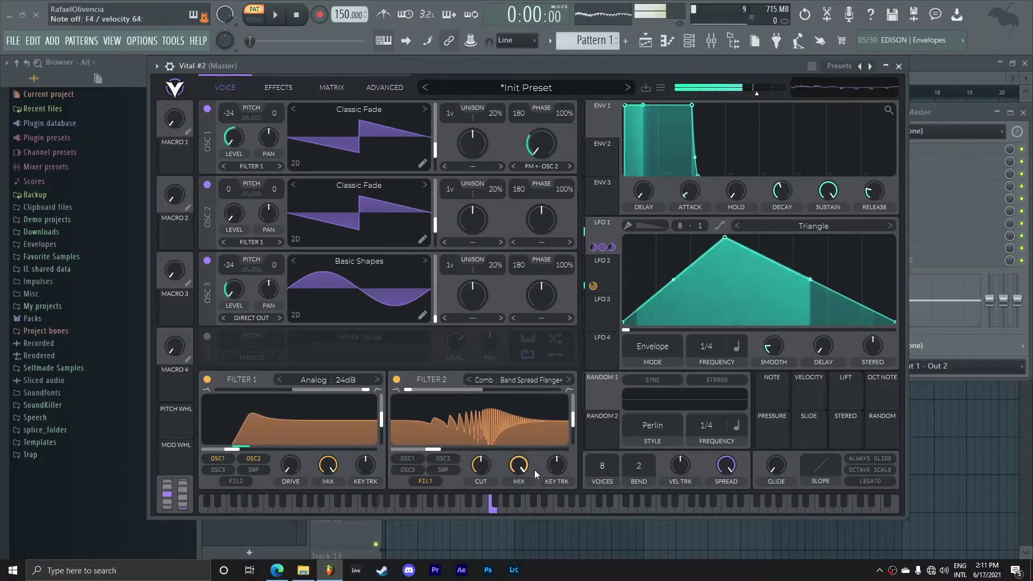
{"action": "left_click_drag", "start_coordinate": [562, 470], "coordinate": [567, 451]}
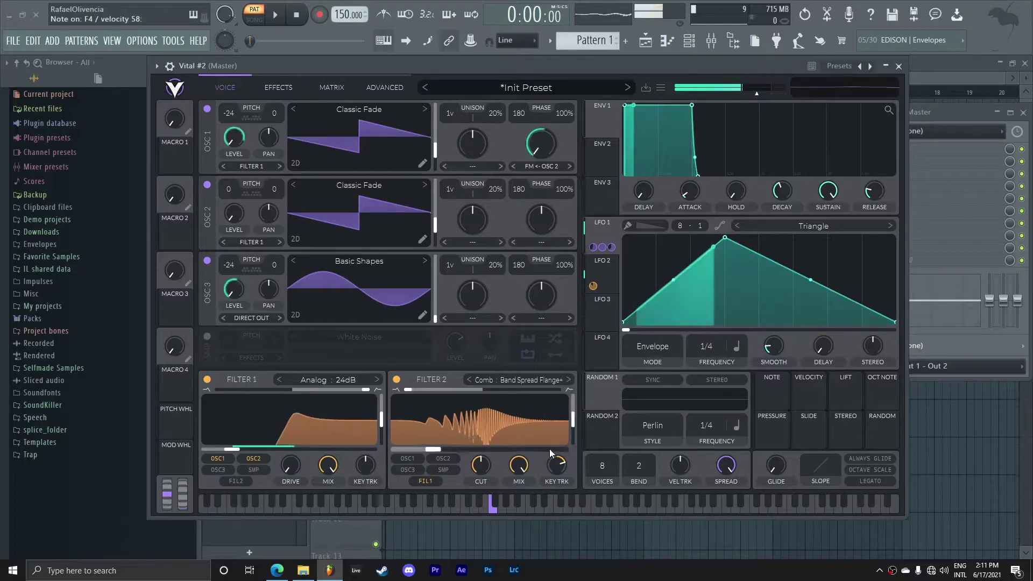
{"action": "left_click_drag", "start_coordinate": [444, 450], "coordinate": [450, 451]}
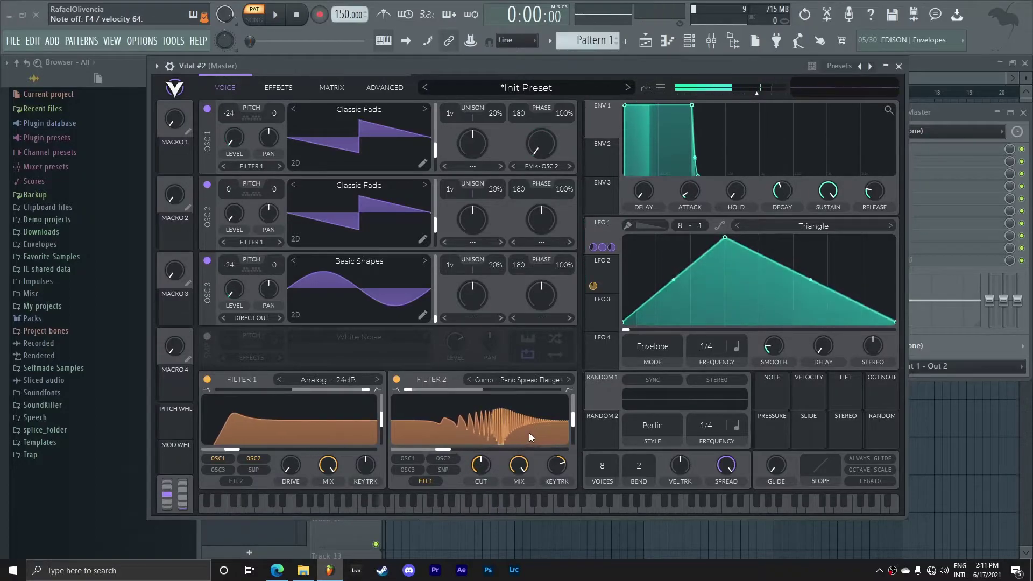
{"action": "mouse_move", "coordinate": [569, 418]}
{"action": "left_mouse_down"}
{"action": "mouse_move", "coordinate": [572, 383]}
{"action": "mouse_move", "coordinate": [573, 409]}
{"action": "left_mouse_up"}
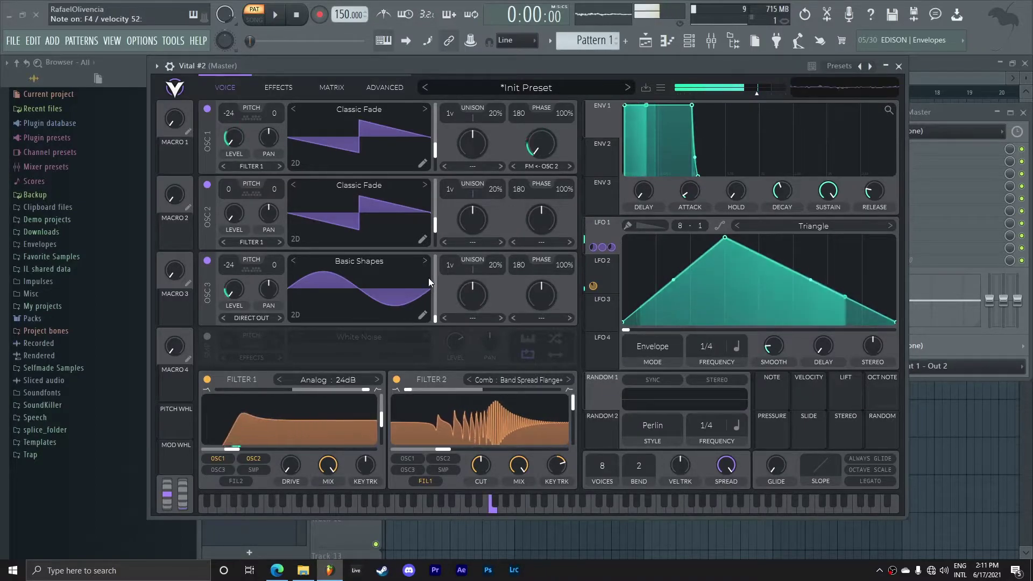
{"action": "left_click_drag", "start_coordinate": [575, 397], "coordinate": [575, 398]}
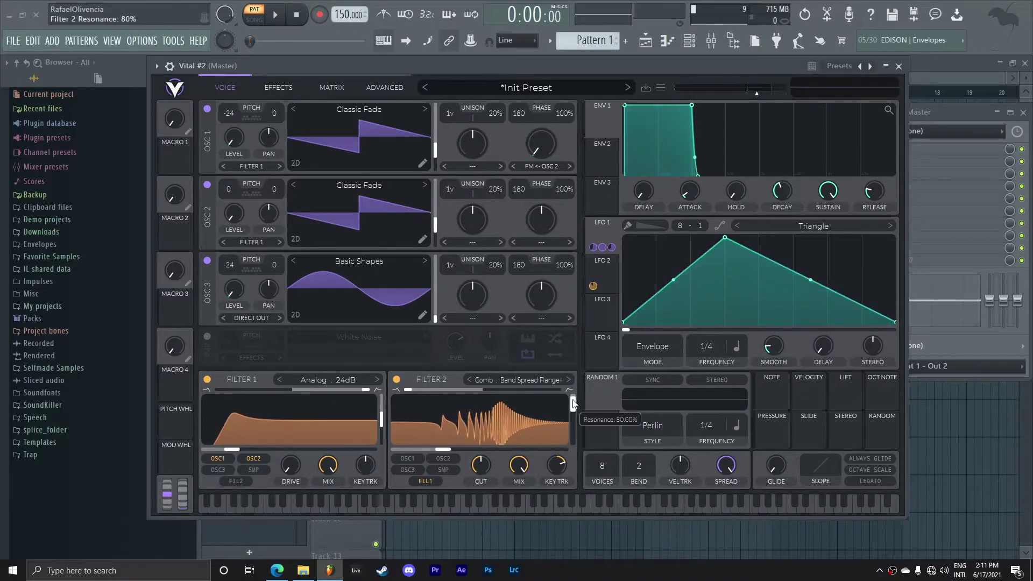
- Enable the Distortion effect and move it to the top of the effects chain
{"action": "left_click", "coordinate": [269, 90]}
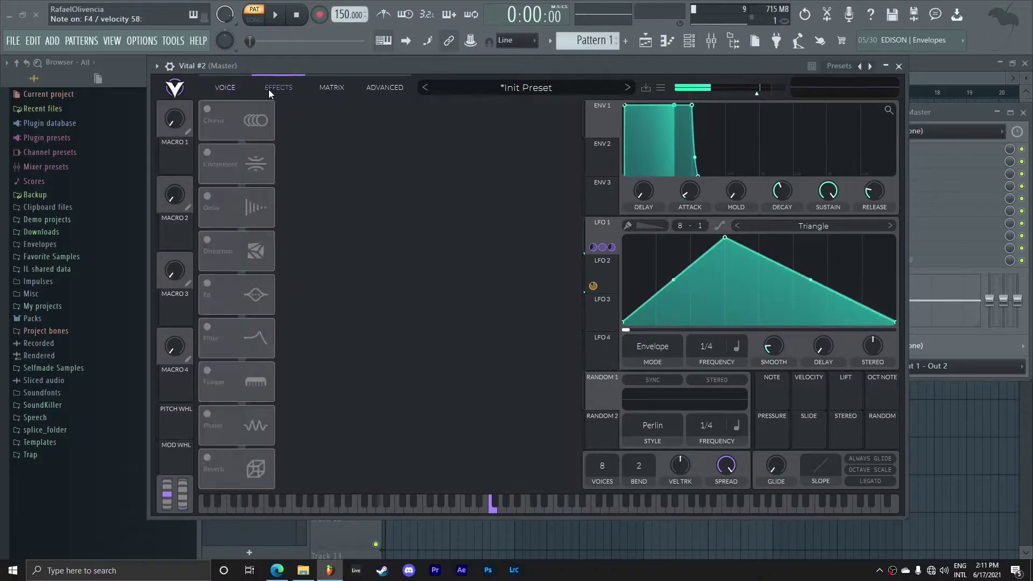
{"action": "left_click", "coordinate": [244, 87]}
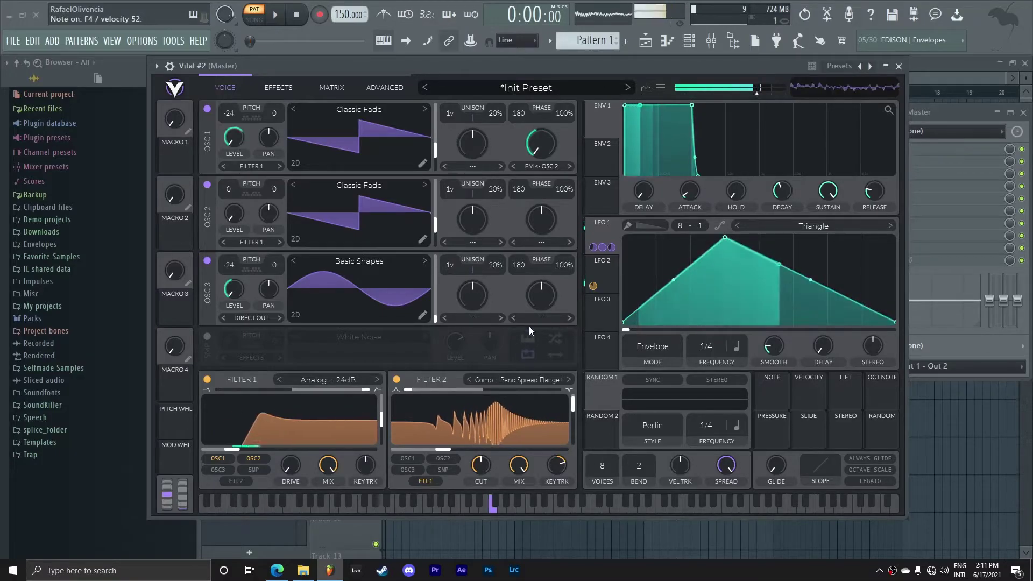
{"action": "left_click", "coordinate": [280, 89]}
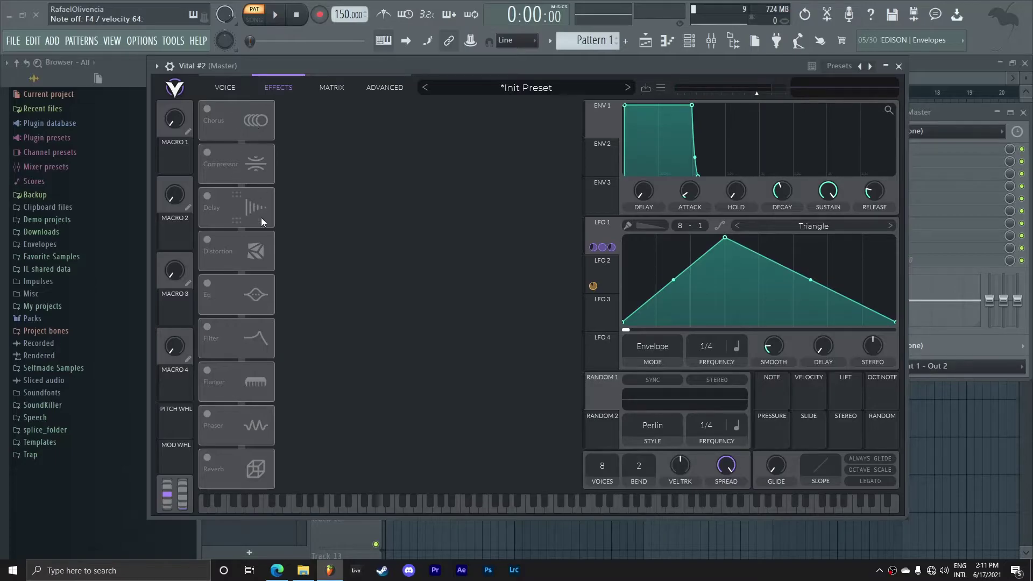
{"action": "left_click", "coordinate": [207, 239]}
{"action": "left_click_drag", "start_coordinate": [212, 243], "coordinate": [234, 118]}
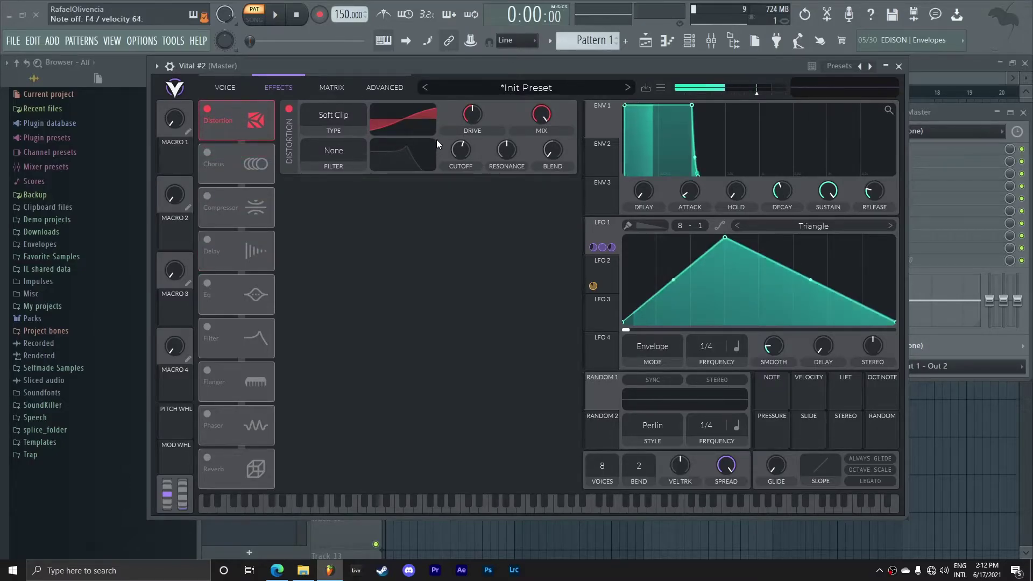
- Set distortion drive to about -6.3 dB and modulate it with LFO 1 at a reduced amount
{"action": "mouse_move", "coordinate": [466, 118]}
{"action": "left_mouse_down"}
{"action": "mouse_move", "coordinate": [471, 108]}
{"action": "mouse_move", "coordinate": [472, 125]}
{"action": "left_mouse_up"}
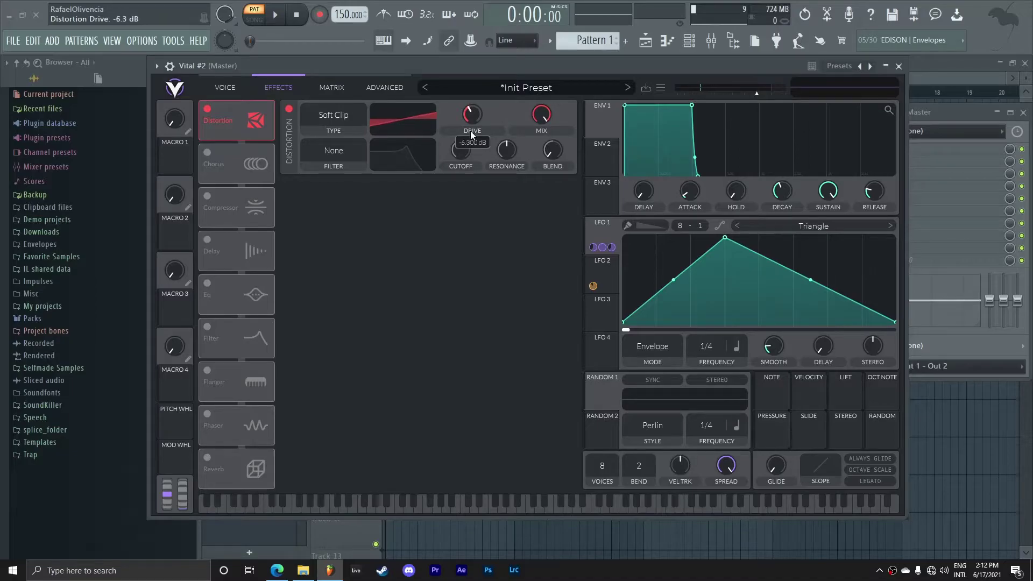
{"action": "left_click", "coordinate": [488, 503]}
{"action": "left_click_drag", "start_coordinate": [602, 247], "coordinate": [472, 150]}
{"action": "key", "text": "v"}
{"action": "key", "text": "v"}
{"action": "key", "text": "v"}
{"action": "key", "text": "v"}
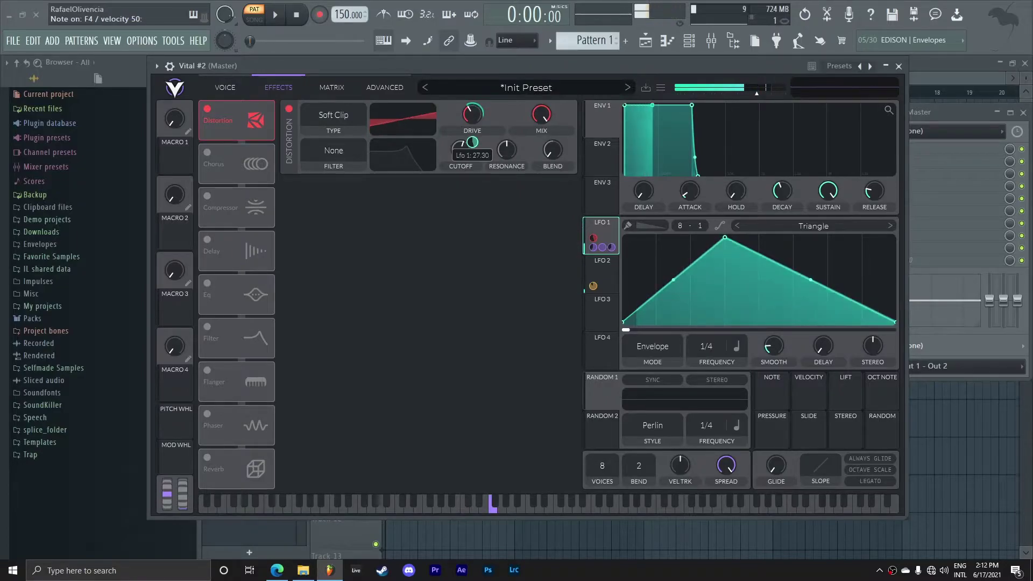
{"action": "left_click_drag", "start_coordinate": [472, 142], "coordinate": [472, 155]}
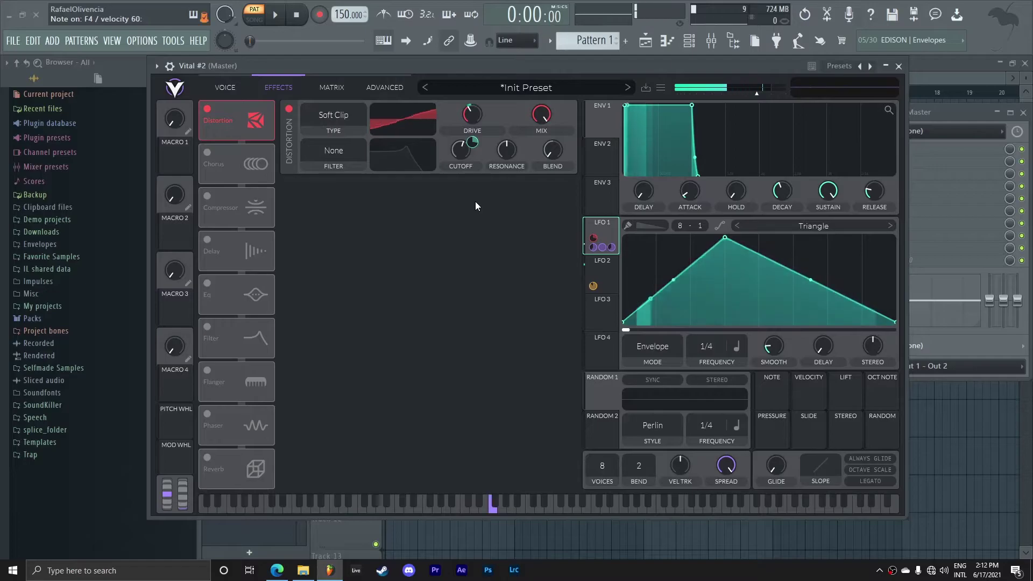
- Enable Chorus with maximum depth, adjusted feedback, wider spread and 15% mix; move Flanger up the chain
{"action": "left_click", "coordinate": [209, 153]}
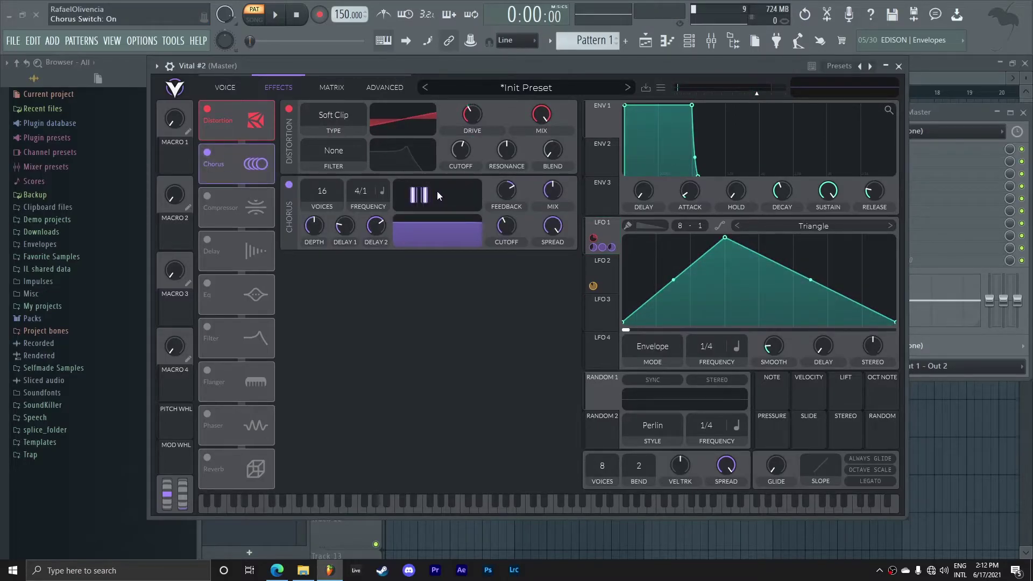
{"action": "left_click_drag", "start_coordinate": [314, 226], "coordinate": [321, 134]}
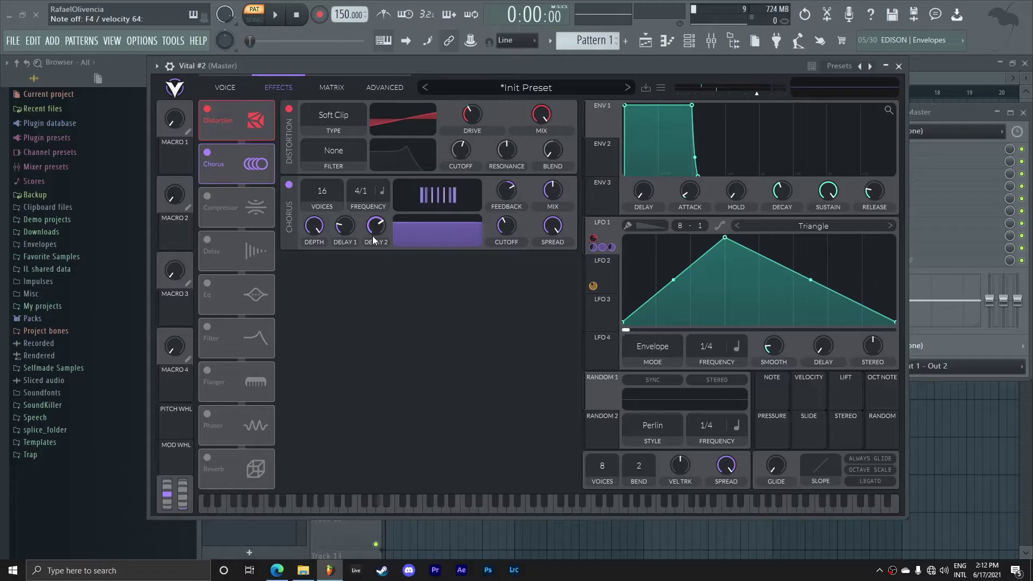
{"action": "left_click_drag", "start_coordinate": [509, 199], "coordinate": [509, 197]}
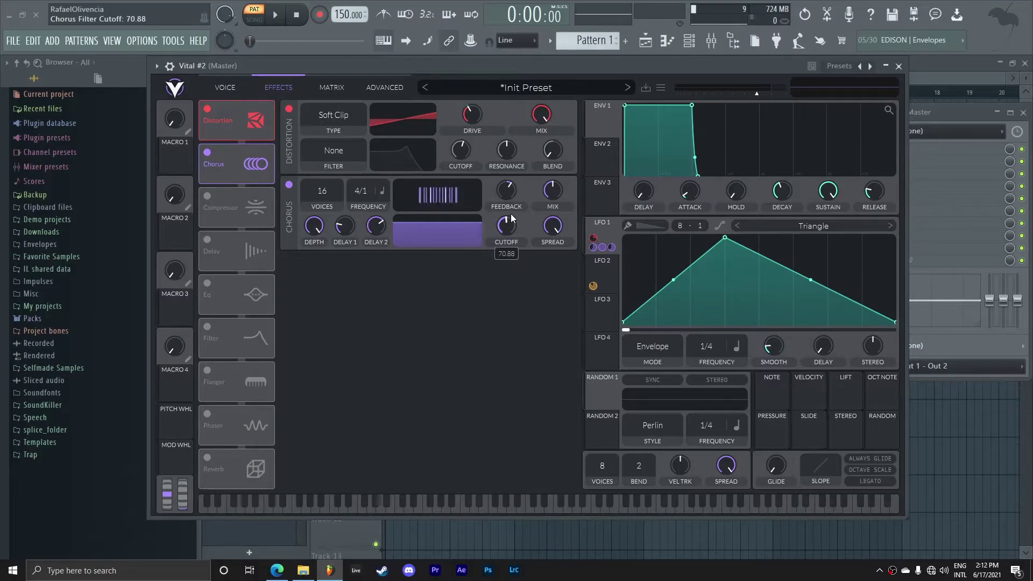
{"action": "left_click_drag", "start_coordinate": [553, 226], "coordinate": [551, 276]}
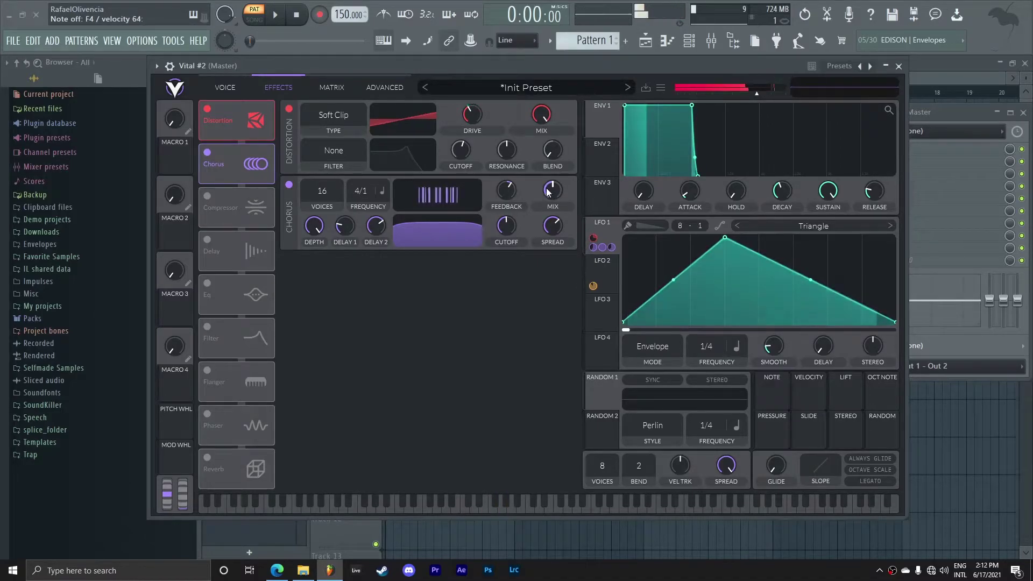
{"action": "left_click_drag", "start_coordinate": [549, 192], "coordinate": [558, 245]}
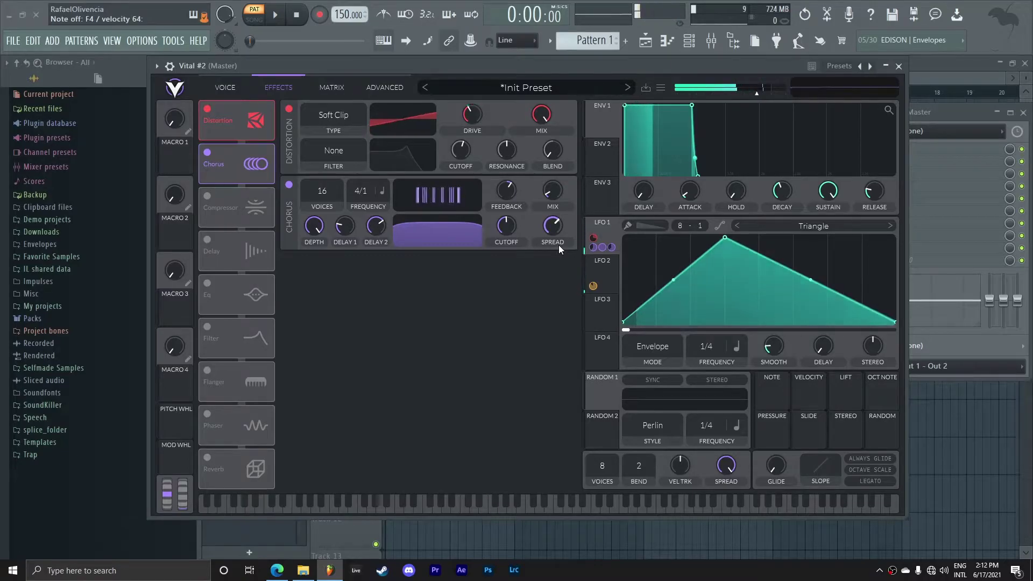
{"action": "left_click_drag", "start_coordinate": [558, 195], "coordinate": [557, 186]}
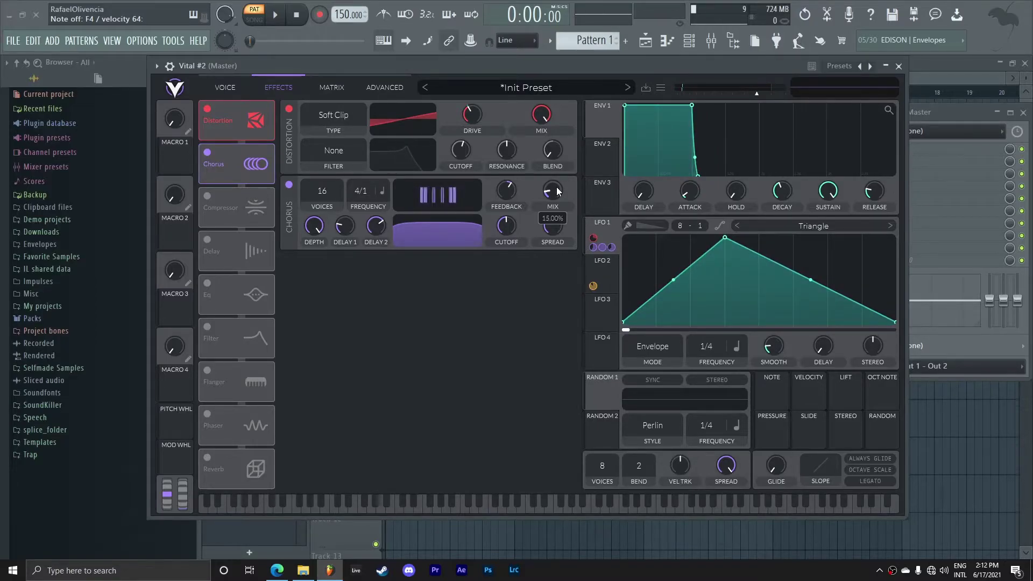
{"action": "left_click_drag", "start_coordinate": [219, 372], "coordinate": [245, 206]}
- Enable Flanger in the third slot with an 8/1 rate and about 51% mix
{"action": "left_click", "coordinate": [224, 376]}
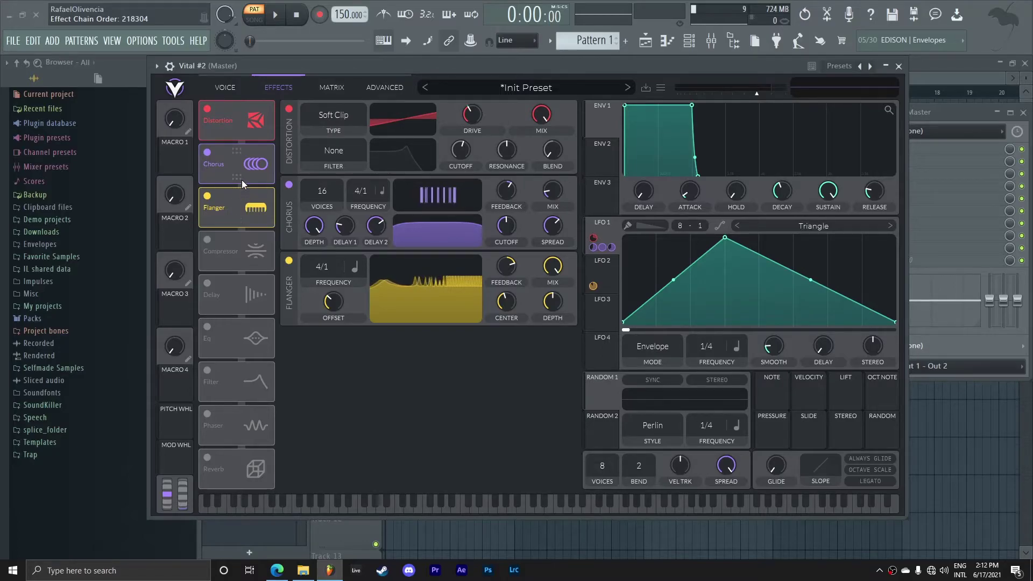
{"action": "left_click_drag", "start_coordinate": [326, 266], "coordinate": [321, 292]}
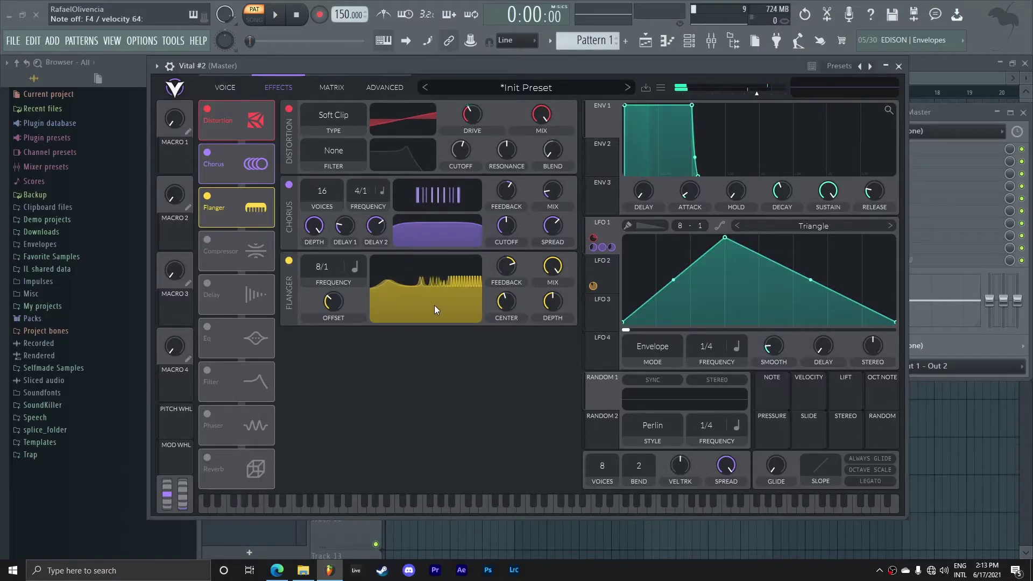
{"action": "left_click_drag", "start_coordinate": [563, 269], "coordinate": [573, 337]}
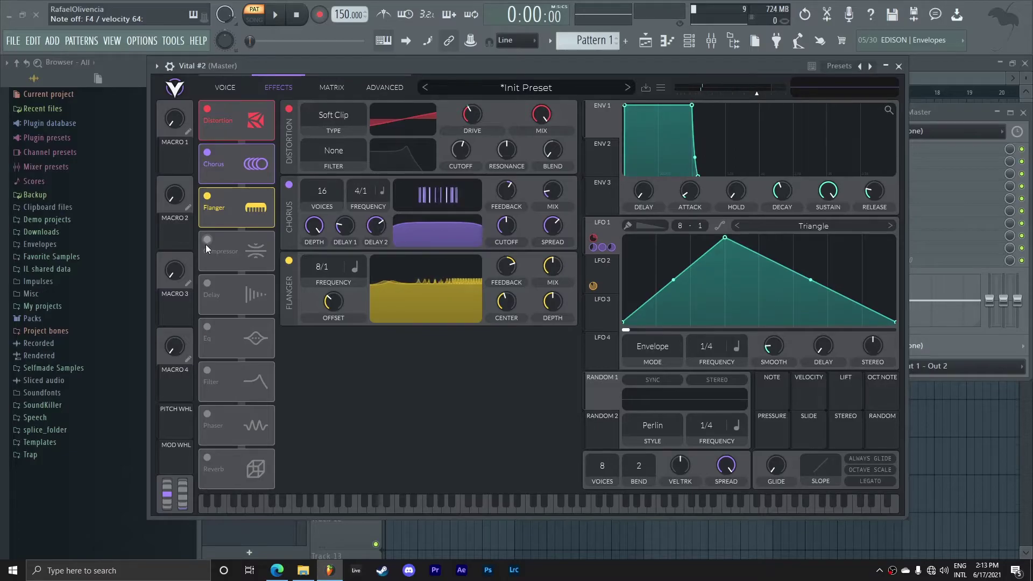
- Switch on the Phaser below the Flanger, with zero offset, a Freeze rate and 0% mix
{"action": "left_click", "coordinate": [207, 414]}
{"action": "left_click_drag", "start_coordinate": [233, 417], "coordinate": [234, 250]}
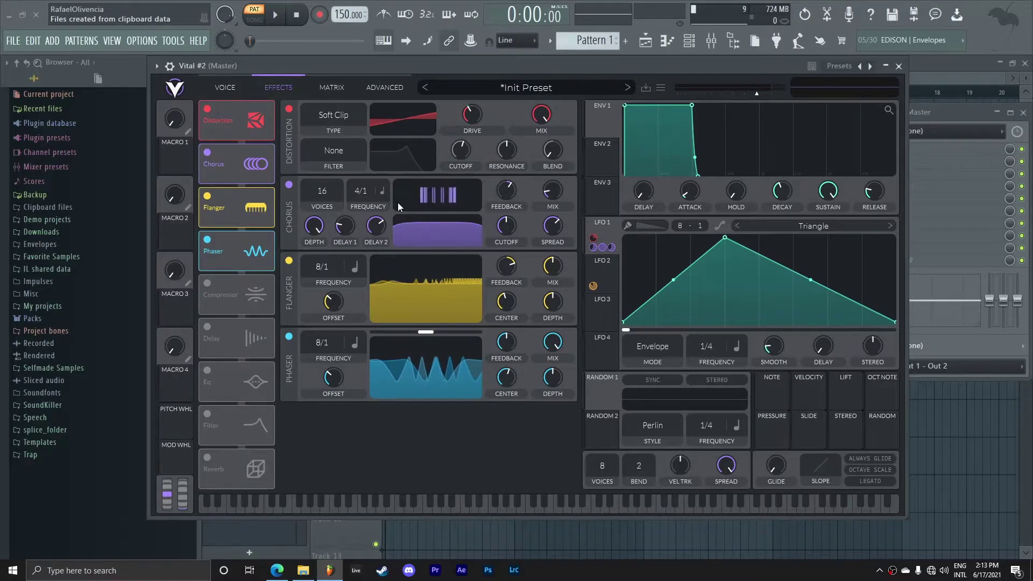
{"action": "left_click_drag", "start_coordinate": [518, 67], "coordinate": [512, 64]}
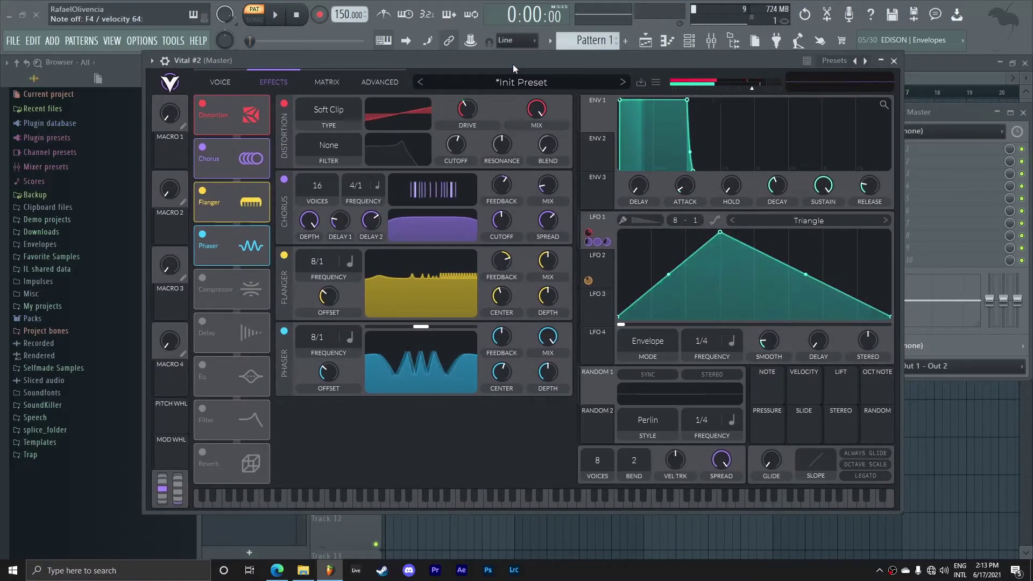
{"action": "left_click_drag", "start_coordinate": [326, 370], "coordinate": [327, 454]}
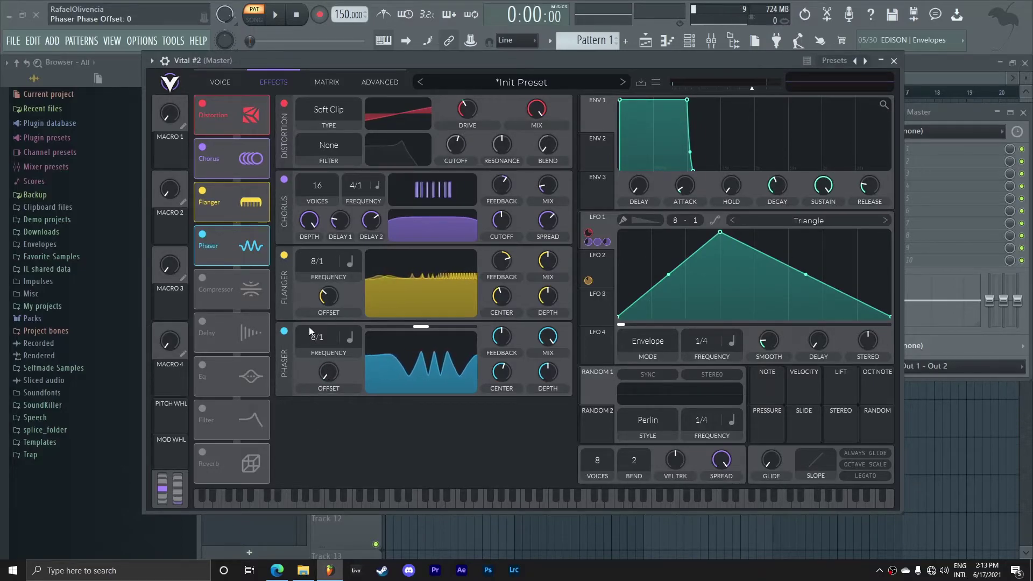
{"action": "left_click_drag", "start_coordinate": [319, 340], "coordinate": [415, 498]}
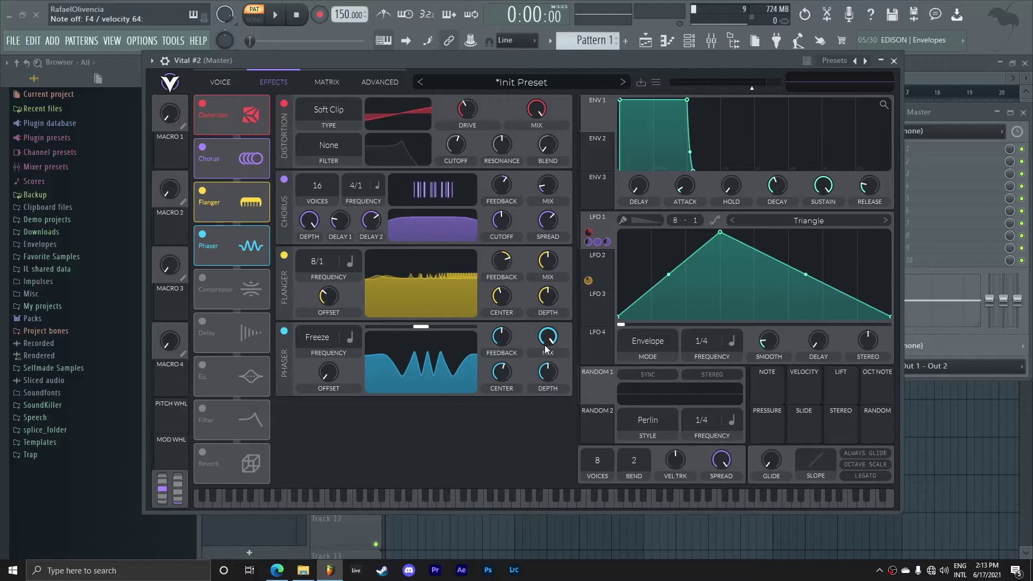
{"action": "left_click_drag", "start_coordinate": [548, 338], "coordinate": [559, 435]}
- Modulate the phaser mix with LFO 3 in Envelope mode at 1/4, amount 0.22
{"action": "left_click", "coordinate": [609, 314]}
{"action": "left_click_drag", "start_coordinate": [597, 311], "coordinate": [548, 340]}
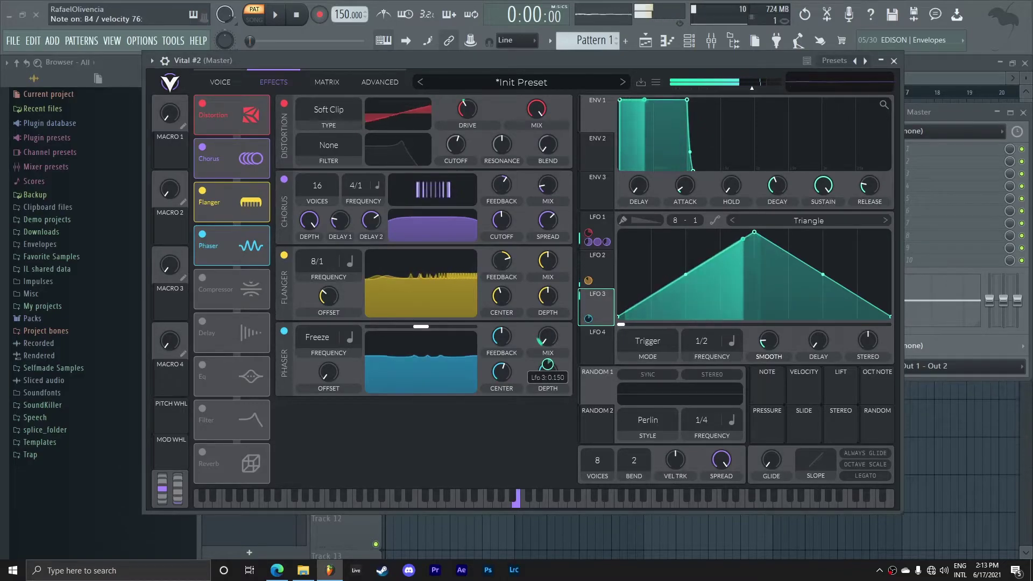
{"action": "left_click_drag", "start_coordinate": [706, 353], "coordinate": [709, 328]}
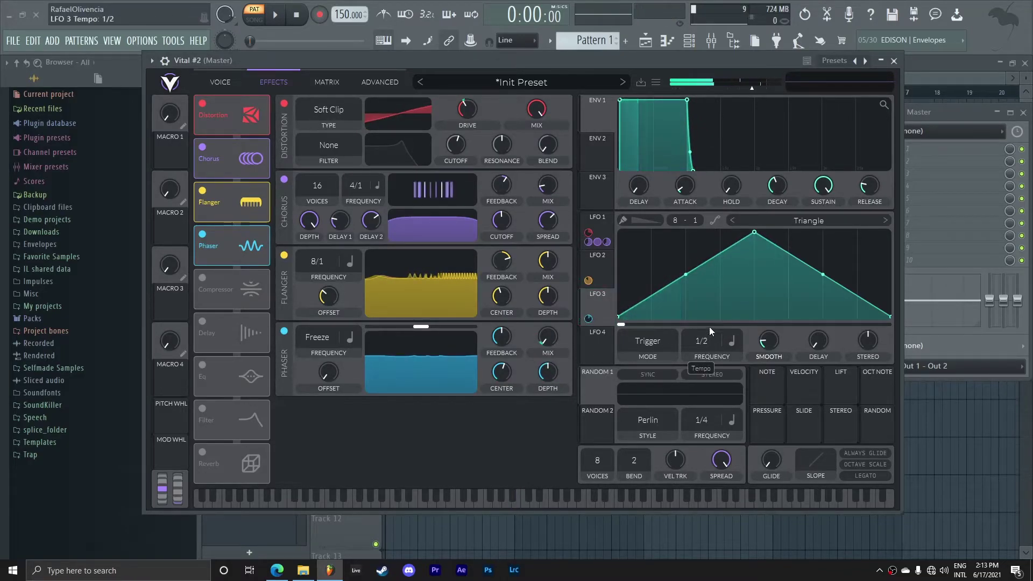
{"action": "left_click", "coordinate": [654, 344]}
{"action": "left_click", "coordinate": [659, 399]}
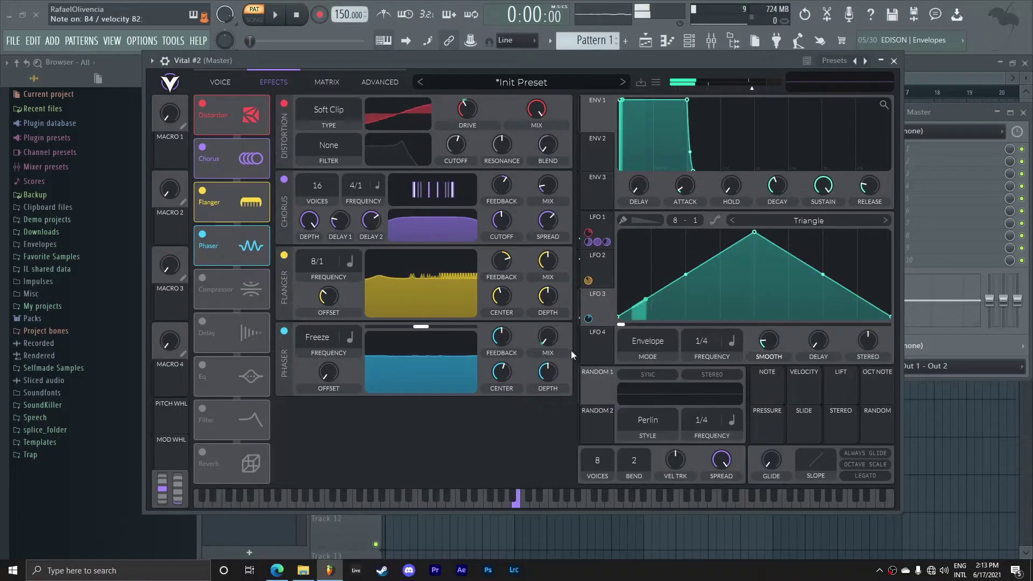
{"action": "mouse_move", "coordinate": [589, 319]}
{"action": "left_mouse_down"}
{"action": "mouse_move", "coordinate": [589, 303]}
{"action": "mouse_move", "coordinate": [588, 325]}
{"action": "left_mouse_up"}
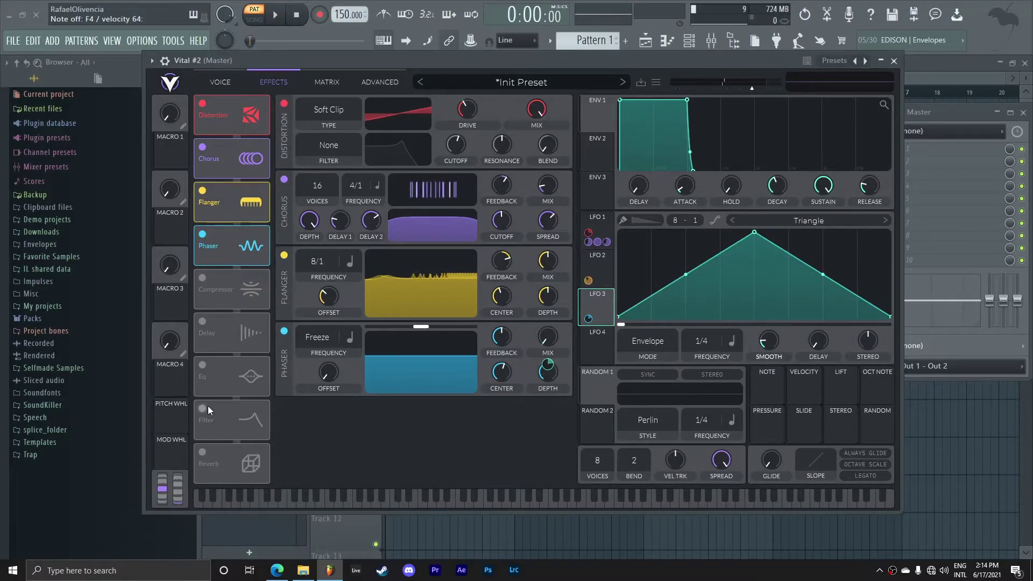
- Enable the Multiband compressor and place the EQ before Delay with a raised high-pass low band
{"action": "left_click", "coordinate": [204, 281]}
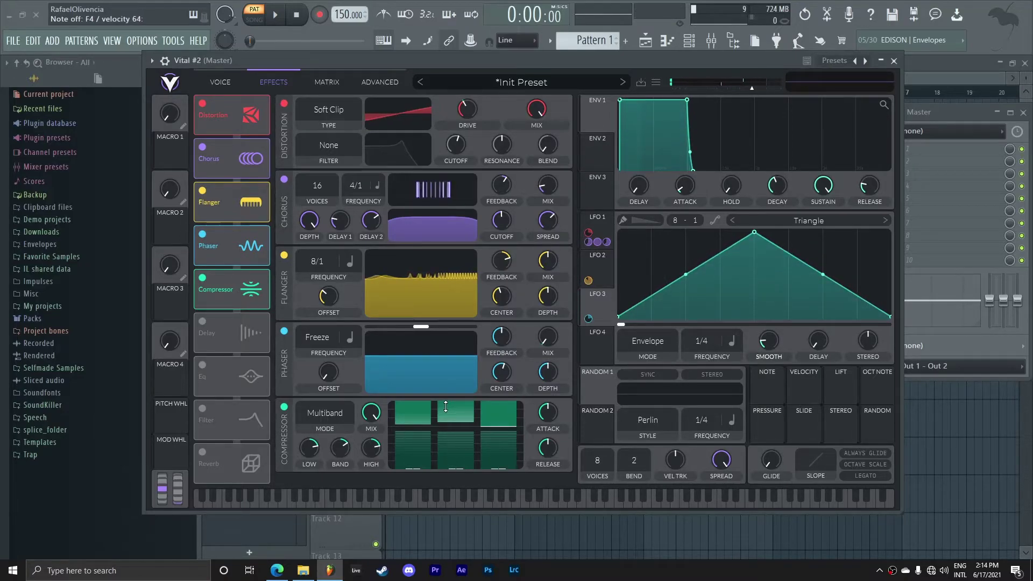
{"action": "left_click_drag", "start_coordinate": [205, 380], "coordinate": [230, 324]}
{"action": "left_click_drag", "start_coordinate": [575, 308], "coordinate": [572, 388]}
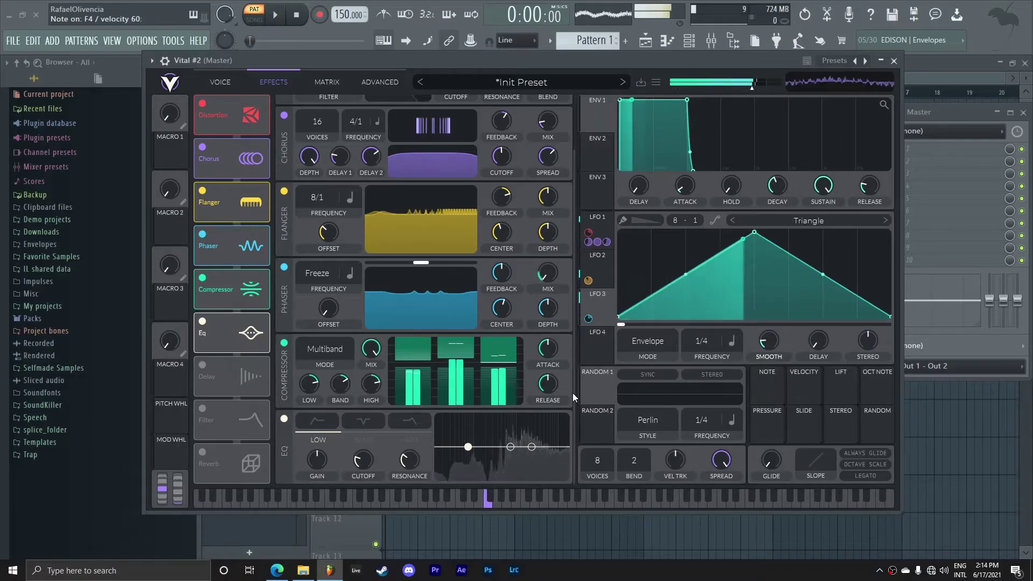
{"action": "left_click", "coordinate": [325, 423]}
{"action": "mouse_move", "coordinate": [357, 464]}
{"action": "left_mouse_down"}
{"action": "mouse_move", "coordinate": [402, 456]}
{"action": "mouse_move", "coordinate": [364, 461]}
{"action": "left_mouse_up"}
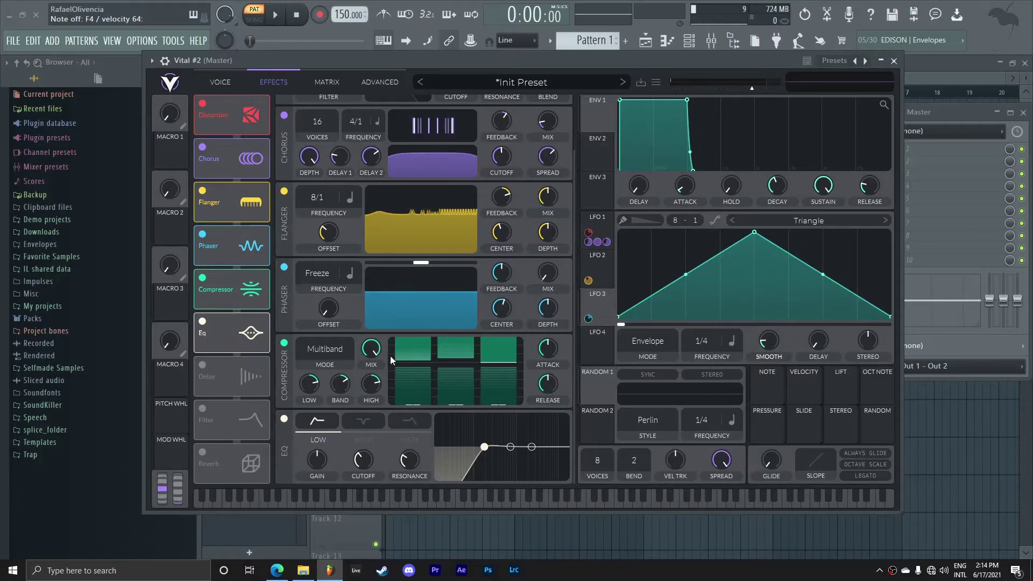
- Lower the compressor mix and set the Delay to 1/16, 0.54 spread and about 20% mix
{"action": "mouse_move", "coordinate": [378, 366]}
{"action": "left_click_drag", "start_coordinate": [378, 376], "coordinate": [377, 381]}
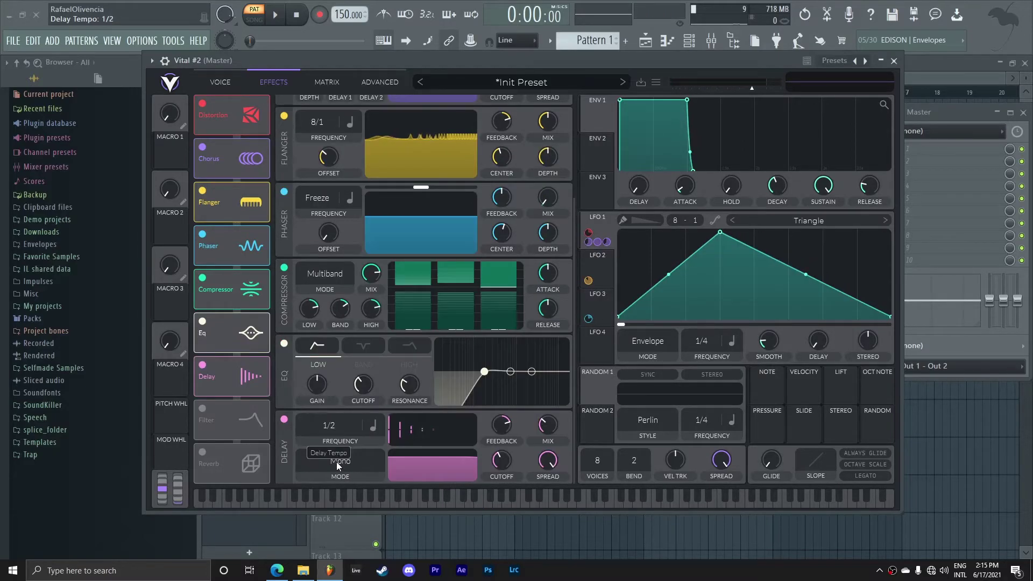
{"action": "left_click_drag", "start_coordinate": [337, 462], "coordinate": [346, 338]}
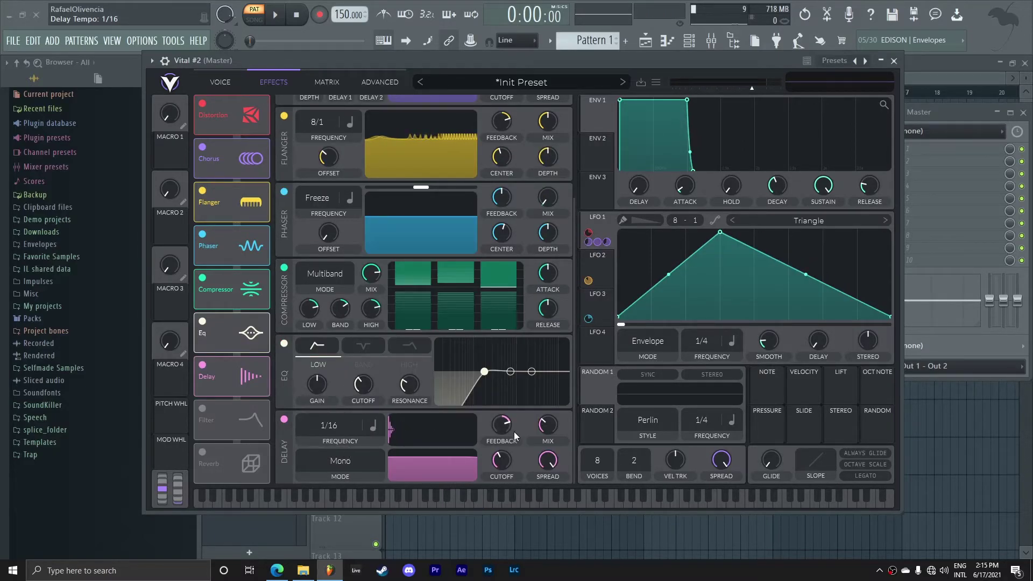
{"action": "scroll", "coordinate": [504, 453], "scroll_direction": "down", "scroll_amount": 3}
{"action": "key", "text": "f"}
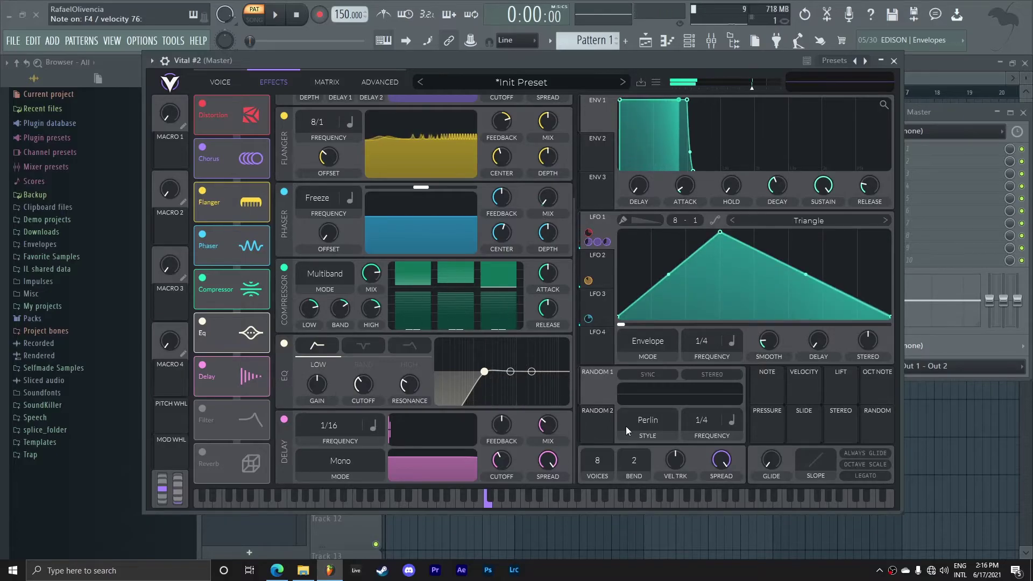
{"action": "left_click_drag", "start_coordinate": [547, 458], "coordinate": [546, 510]}
{"action": "left_click_drag", "start_coordinate": [508, 460], "coordinate": [543, 443]}
{"action": "key", "text": "f"}
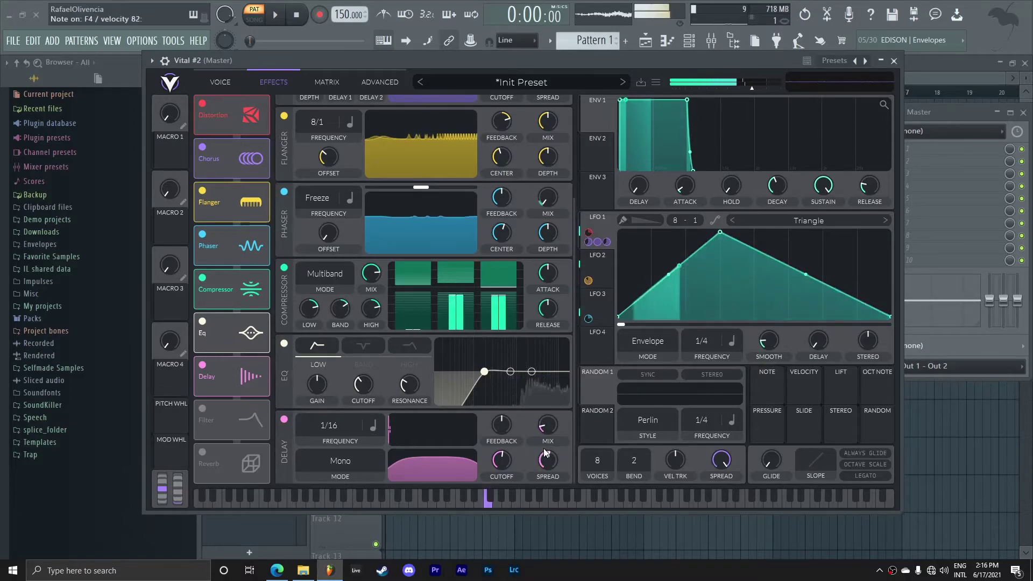
- Move Reverb ahead of Filter with minimum size, 0.015 s time and 37.5% mix
{"action": "left_click_drag", "start_coordinate": [218, 453], "coordinate": [247, 421]}
{"action": "scroll", "coordinate": [572, 341], "scroll_direction": "down", "scroll_amount": 2}
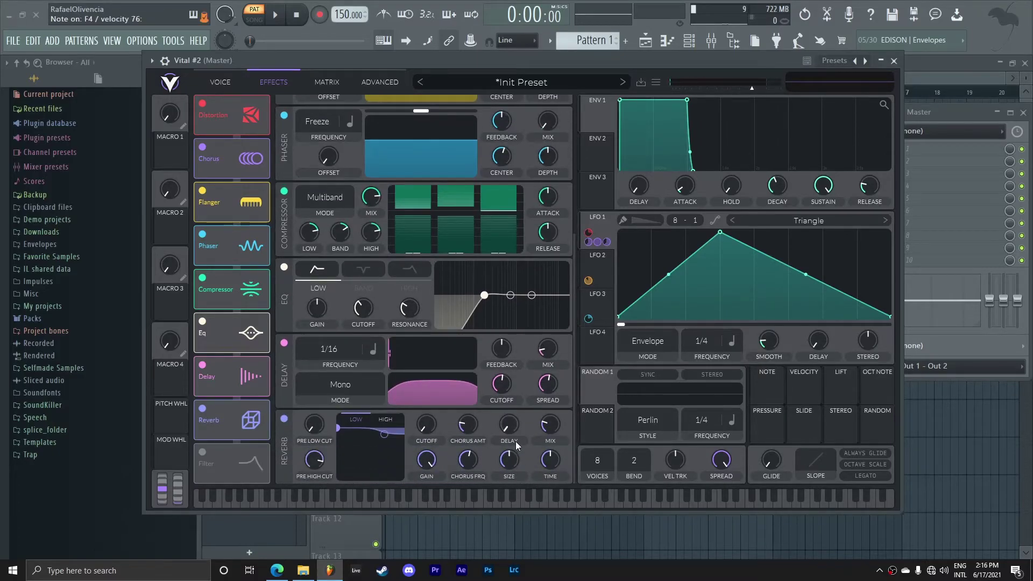
{"action": "left_click_drag", "start_coordinate": [509, 461], "coordinate": [532, 525]}
{"action": "left_click_drag", "start_coordinate": [550, 461], "coordinate": [551, 521]}
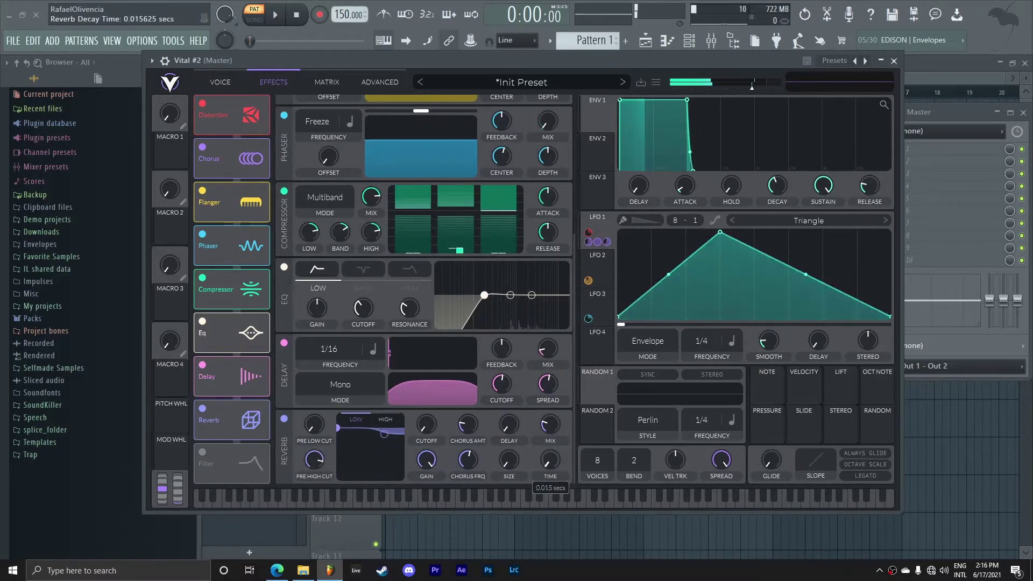
{"action": "left_click_drag", "start_coordinate": [548, 424], "coordinate": [580, 231]}
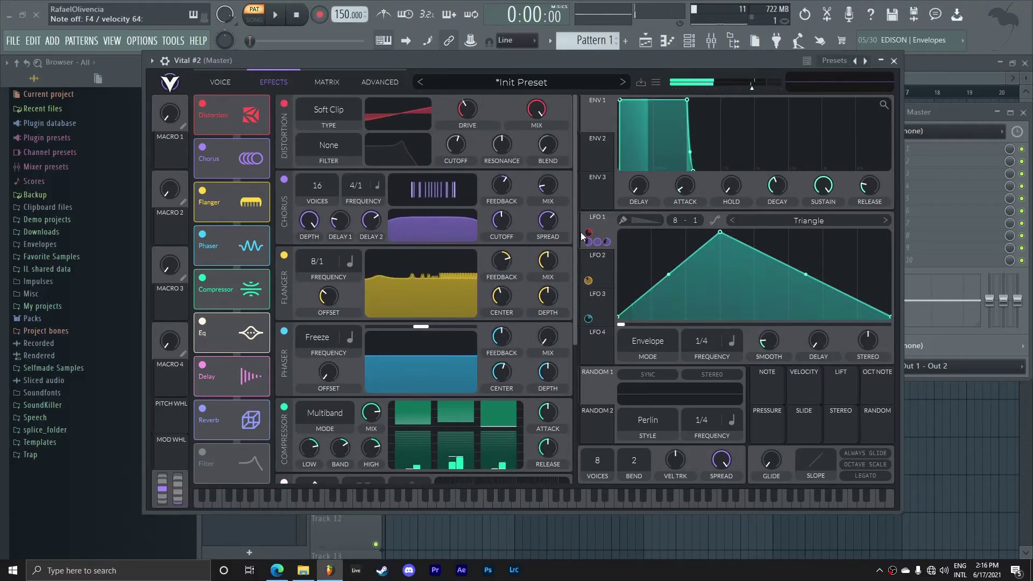
- On the Voice page, deepen LFO 2's modulation of Filter 1 cutoff
{"action": "left_click", "coordinate": [233, 84]}
{"action": "left_click", "coordinate": [611, 272]}
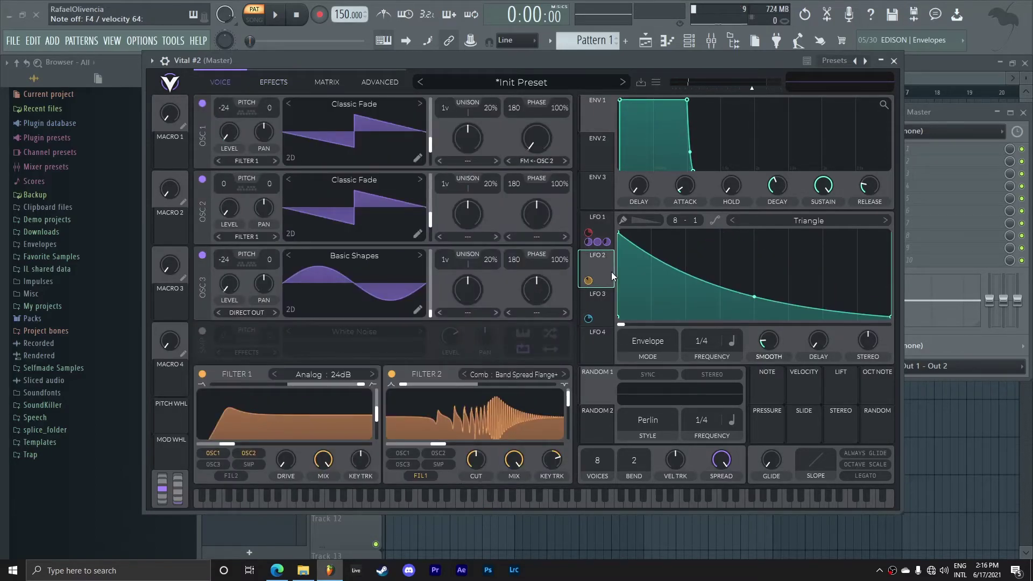
{"action": "mouse_move", "coordinate": [588, 280]}
{"action": "left_click_drag", "start_coordinate": [588, 284], "coordinate": [588, 280]}
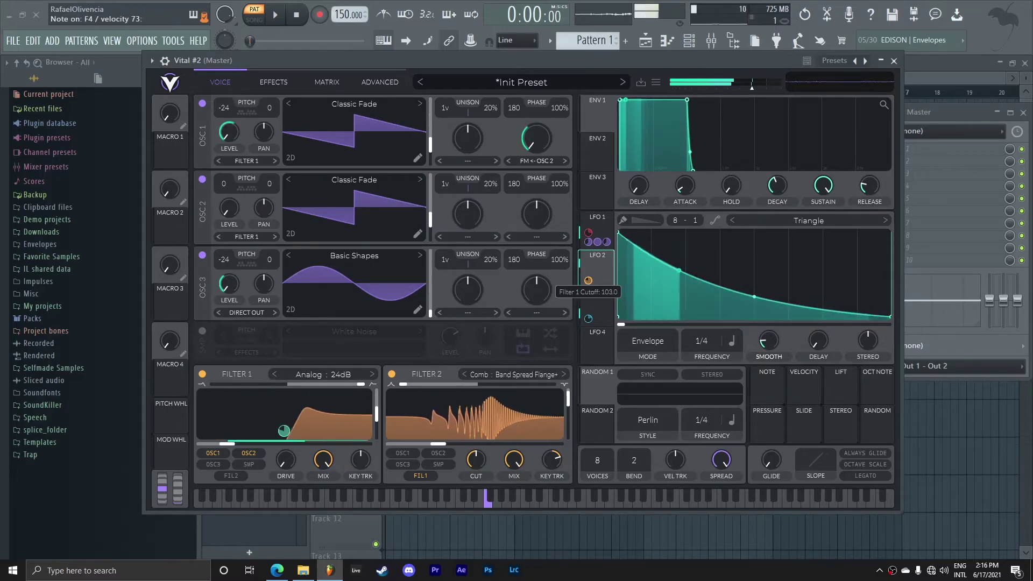
- Lighten LFO 1's FM modulation on OSC 1 and set Filter 2 resonance to 77.14%
{"action": "left_click", "coordinate": [596, 219]}
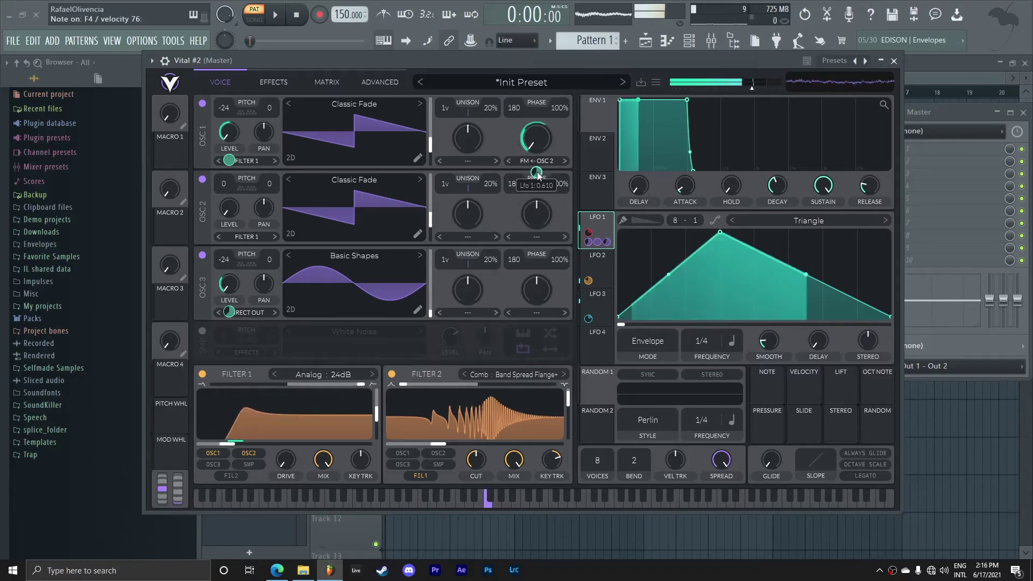
{"action": "mouse_move", "coordinate": [536, 172]}
{"action": "left_mouse_down"}
{"action": "mouse_move", "coordinate": [536, 195]}
{"action": "mouse_move", "coordinate": [537, 155]}
{"action": "left_mouse_up"}
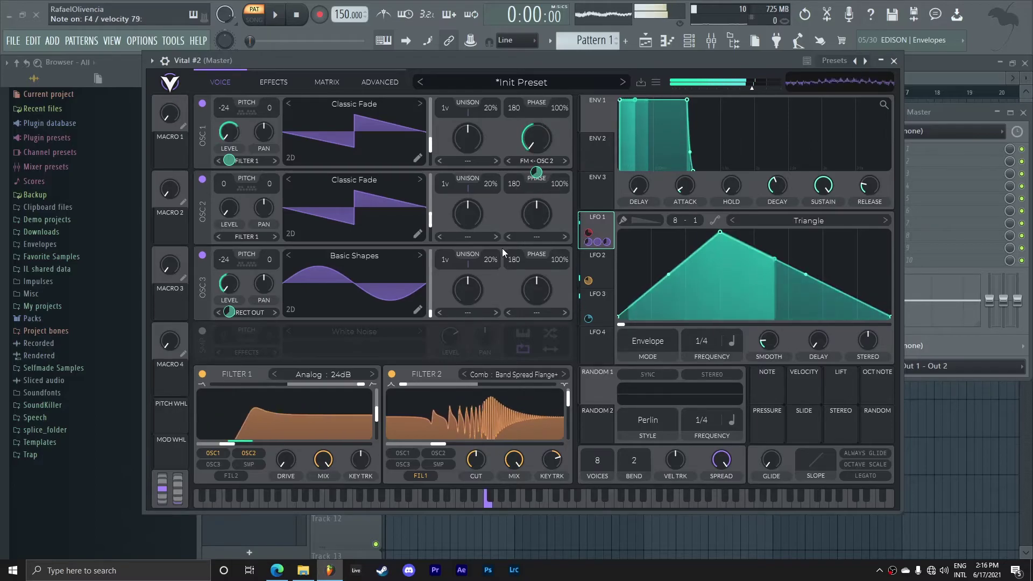
{"action": "left_click_drag", "start_coordinate": [569, 397], "coordinate": [568, 399]}
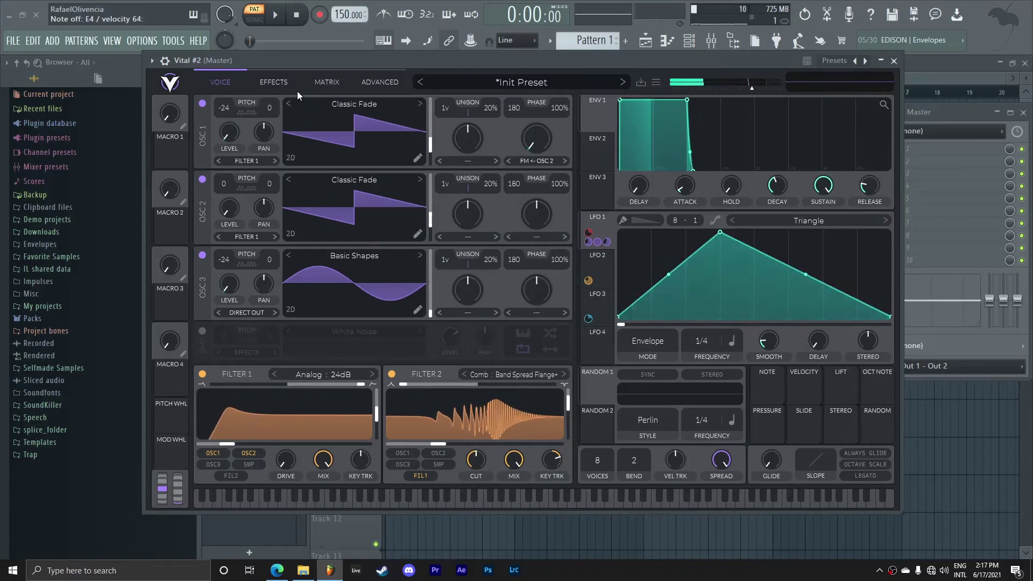
- Put LFO 1 and LFO 3 in Trigger mode, slow LFO 3 to 1/2, and zero OSC 1 phase randomization
{"action": "left_click", "coordinate": [662, 341]}
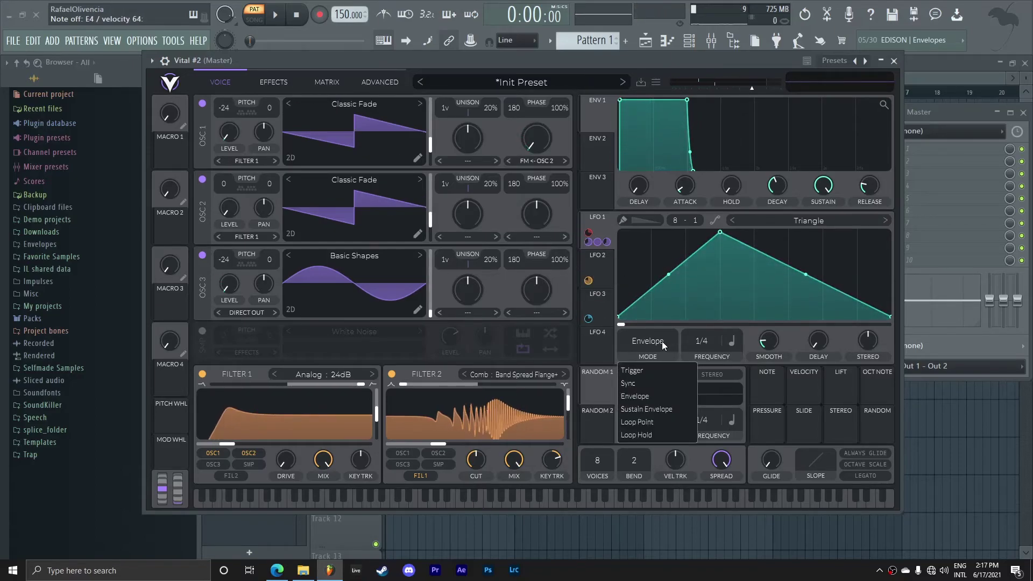
{"action": "left_click", "coordinate": [657, 371]}
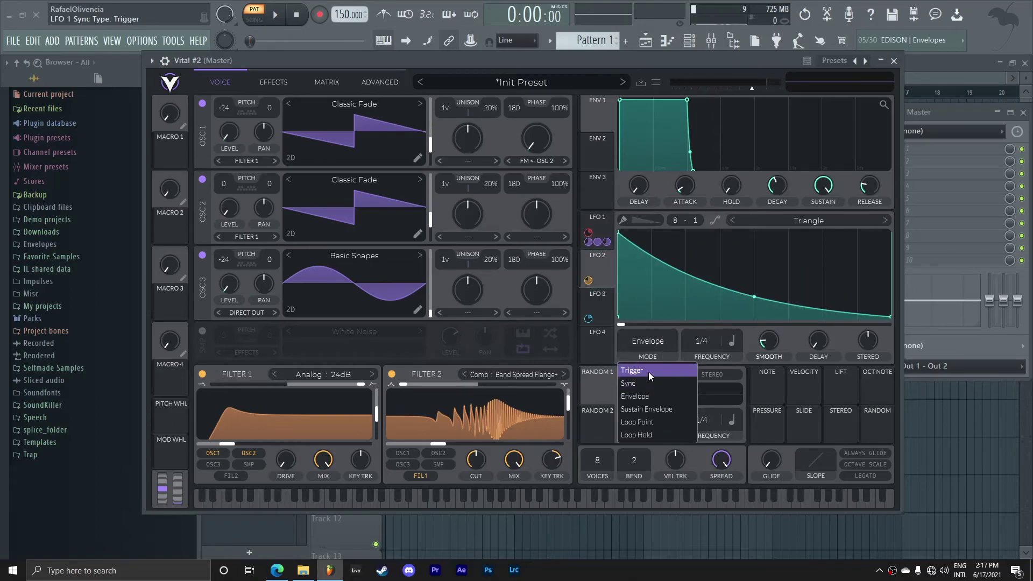
{"action": "left_click", "coordinate": [607, 307]}
{"action": "left_click", "coordinate": [651, 344]}
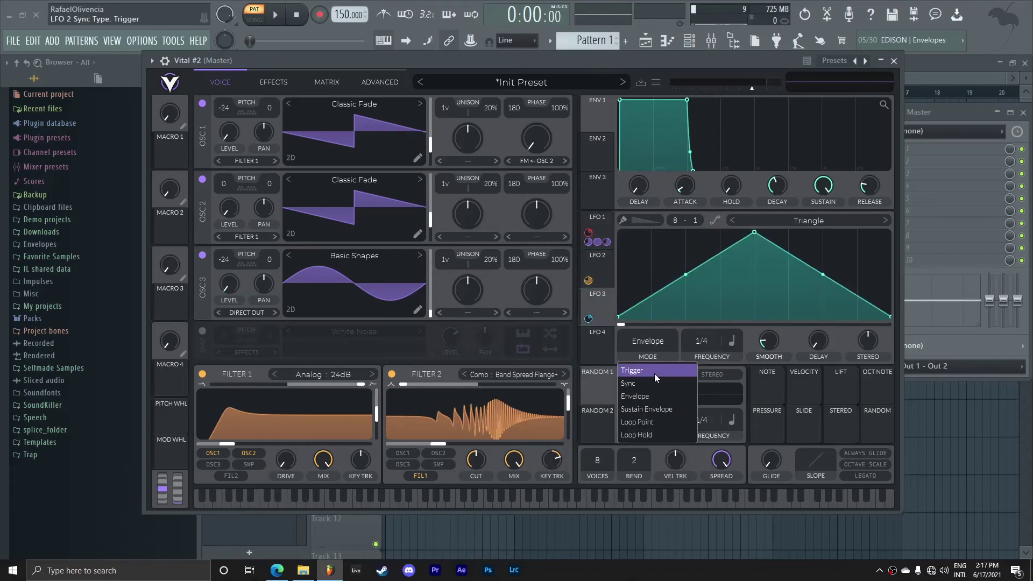
{"action": "key", "text": "c"}
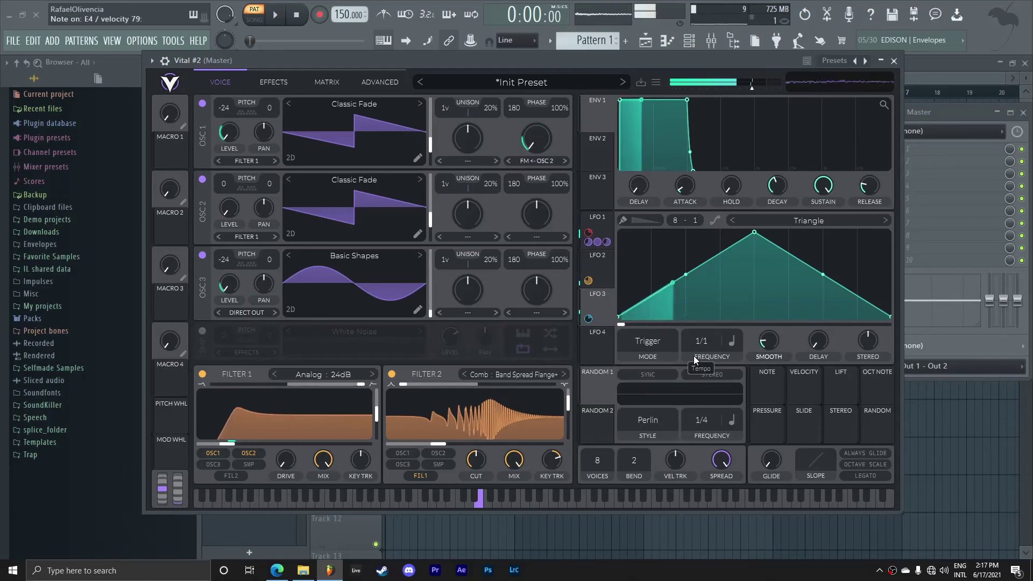
{"action": "left_click_drag", "start_coordinate": [690, 354], "coordinate": [701, 328]}
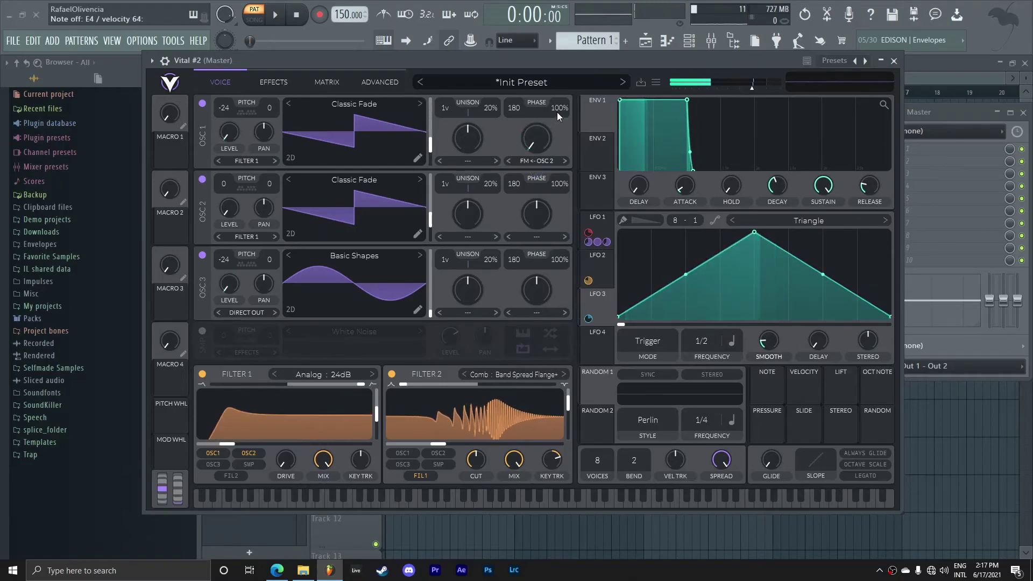
{"action": "left_click_drag", "start_coordinate": [557, 111], "coordinate": [523, 246]}
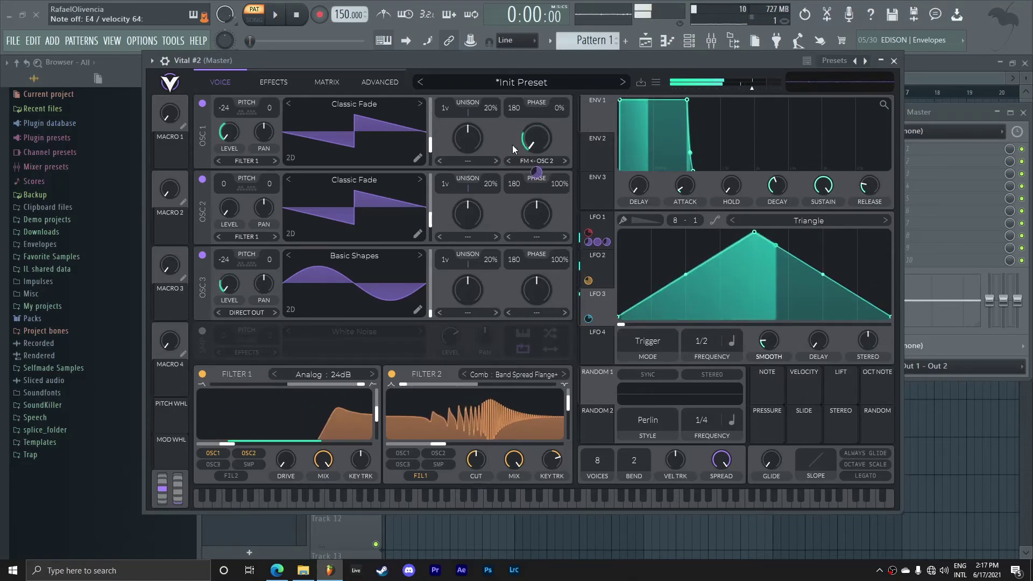